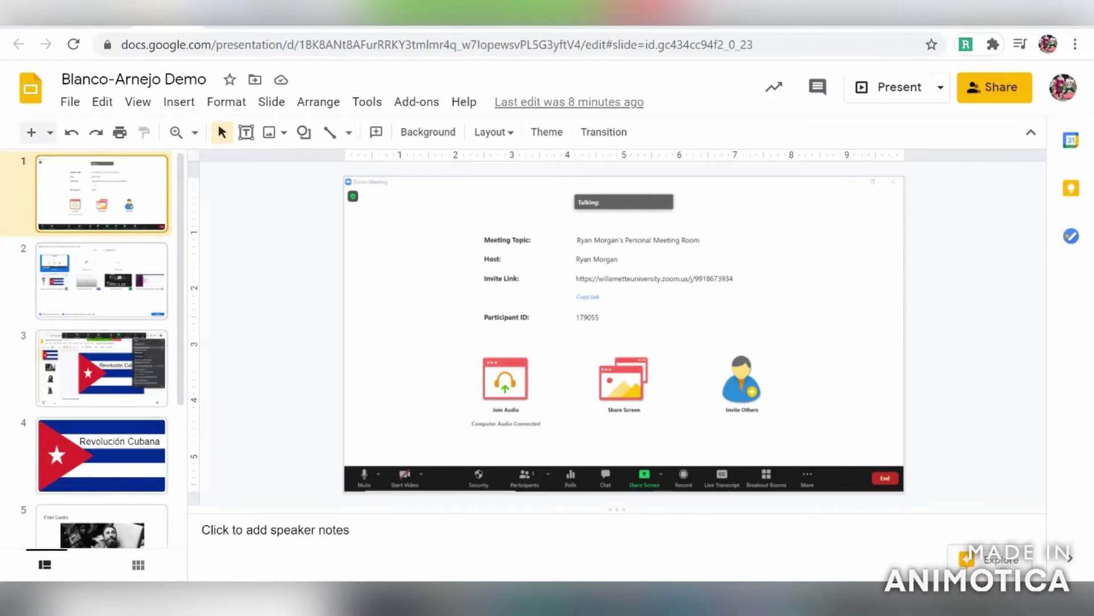
Step through slide 2 to slide 3, the Zoom sharing-controls screenshot over the Cuban flag
left_click(101, 280)
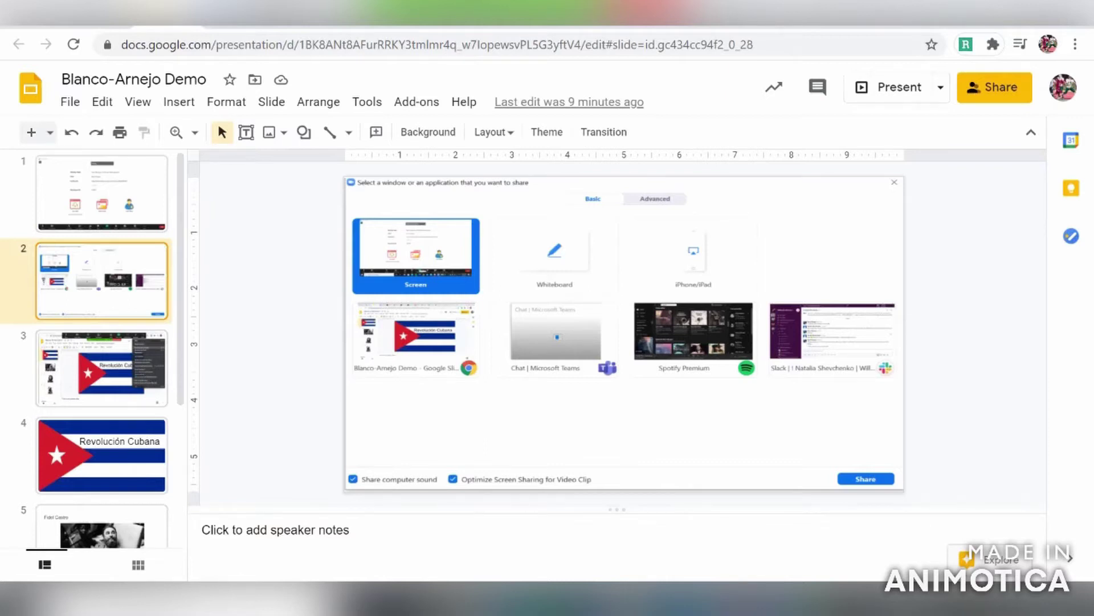
left_click(101, 367)
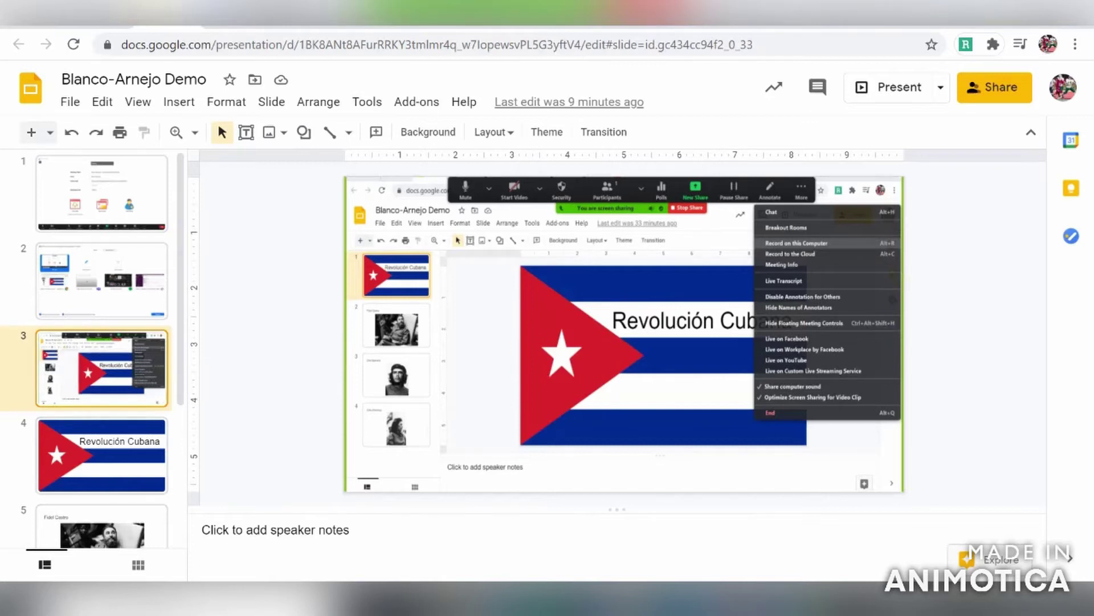
Present the deck from the Revolución Cubana slide onward, then switch to the WISE Media Gallery tab
left_click(102, 455)
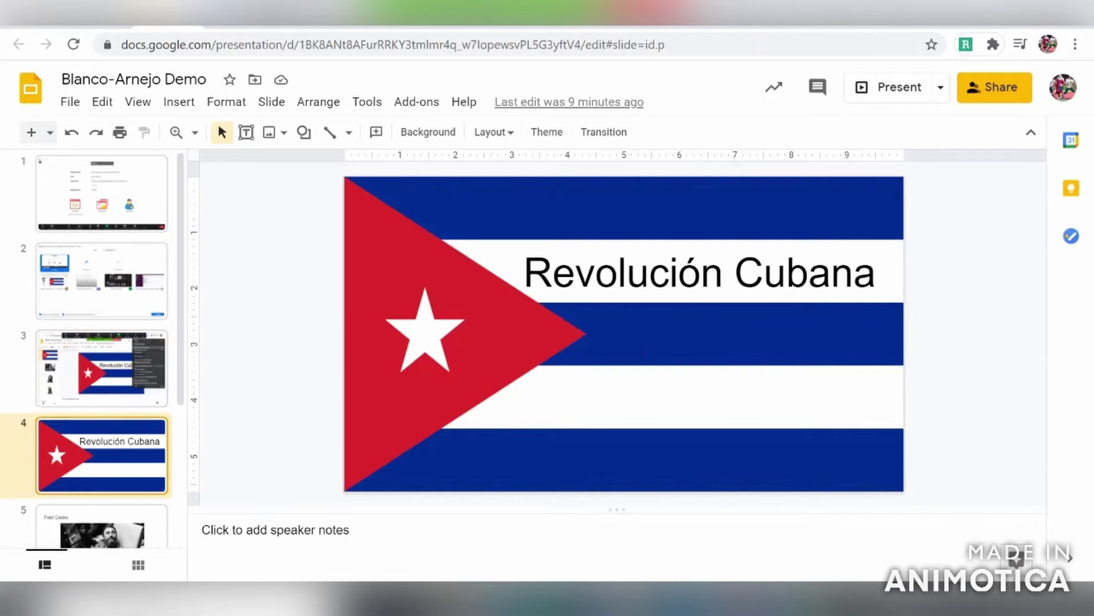
left_click(889, 87)
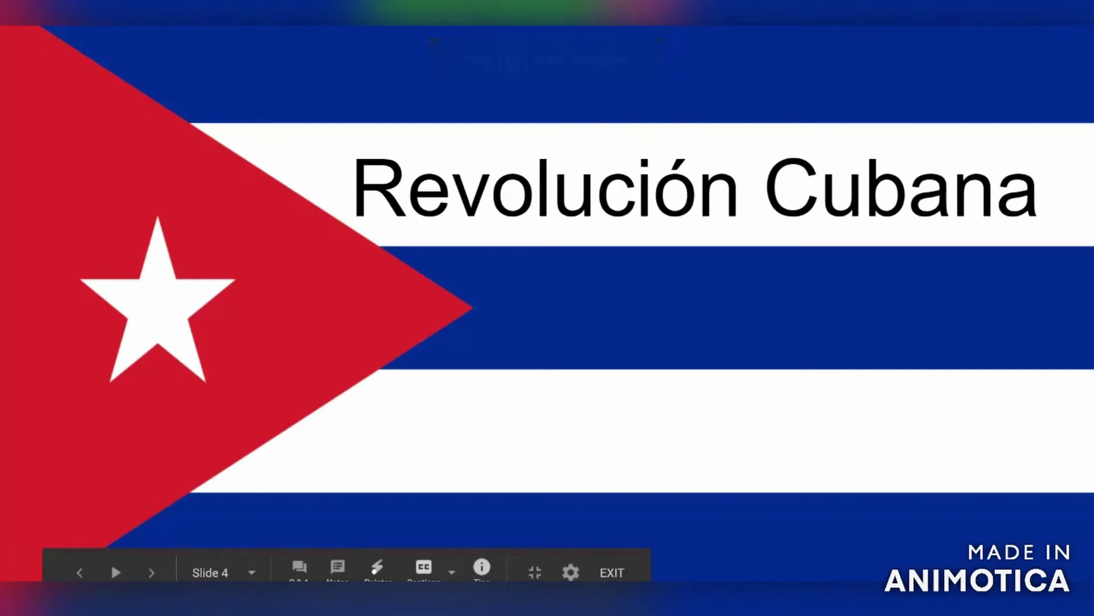
key("Right")
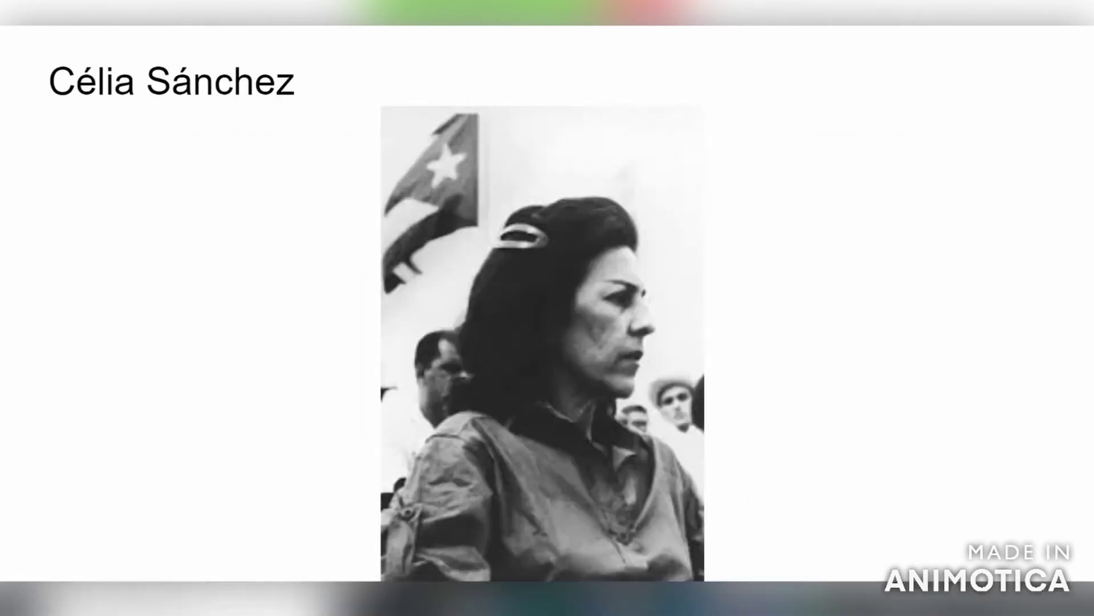
key("Escape")
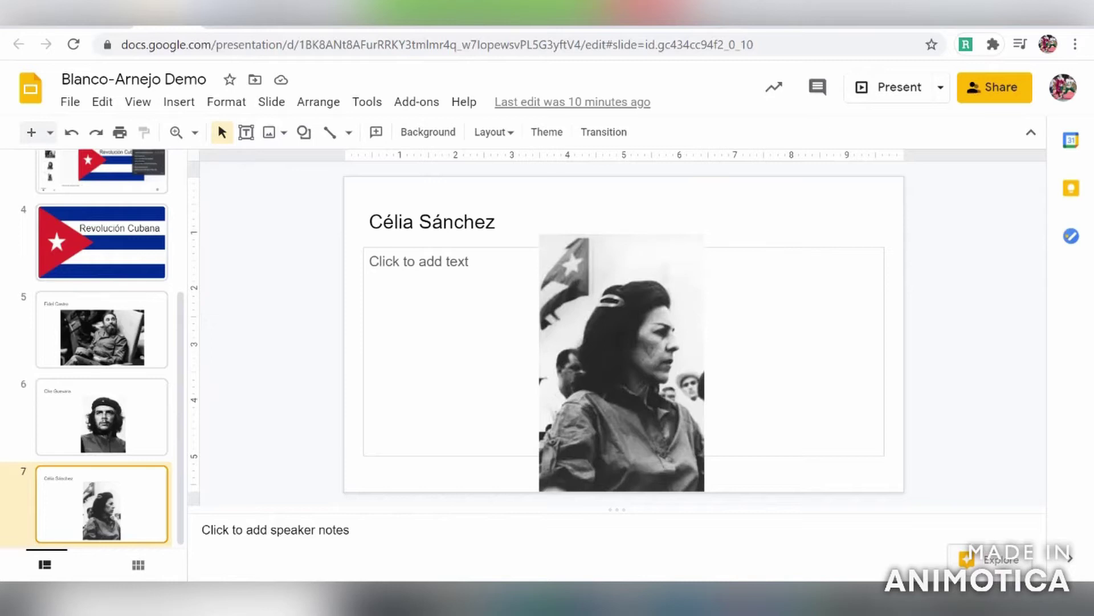
left_click(273, 15)
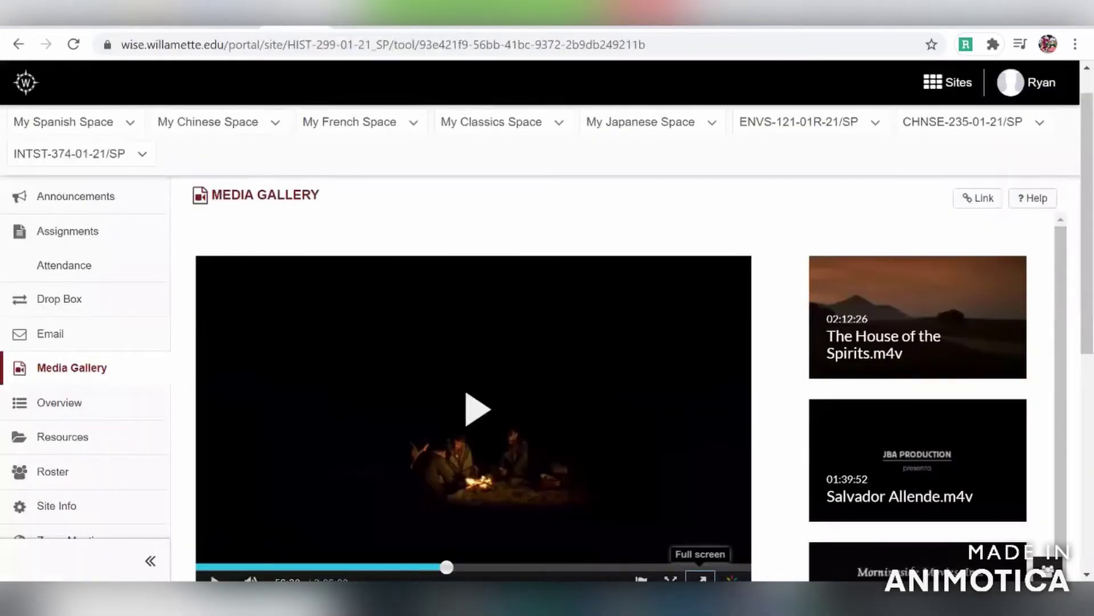
Play THE_MOTORCYCLE_DIARIES.m4v in the Media Gallery player full screen
scroll(548, 342, "up", 1)
scroll(547, 342, "down", 2)
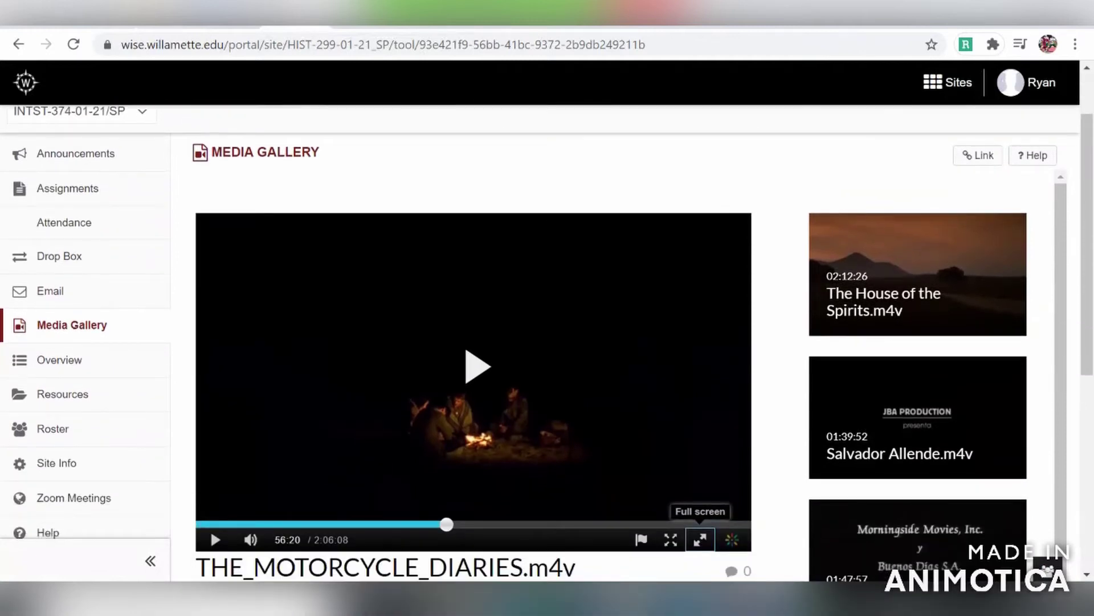
scroll(211, 529, "down", 1)
left_click(700, 539)
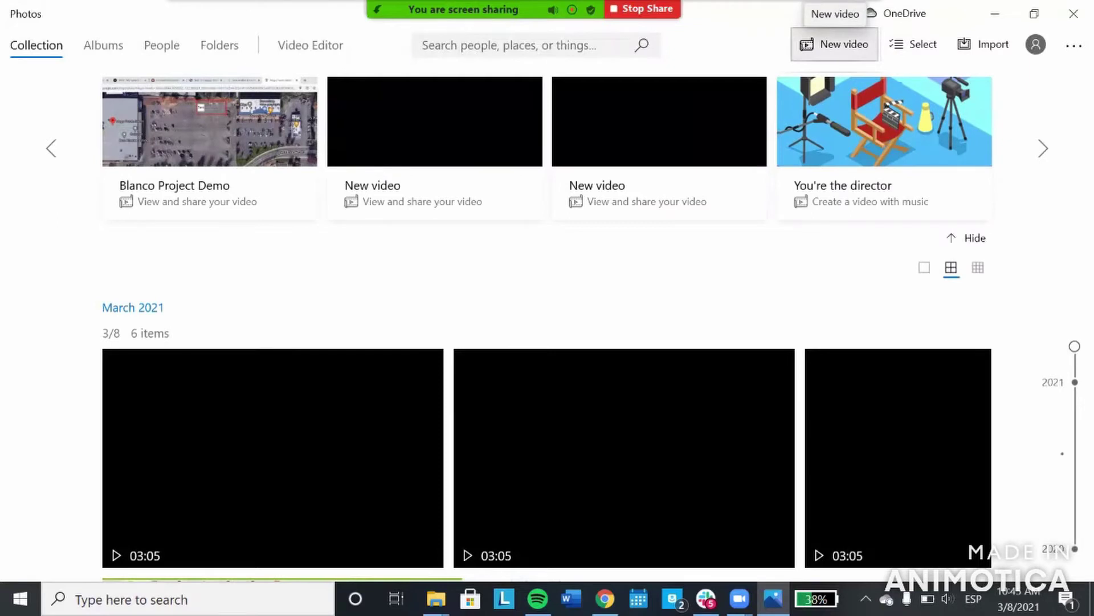
Create a blank video project through New video and name it 'Spanish Project'
left_click(835, 44)
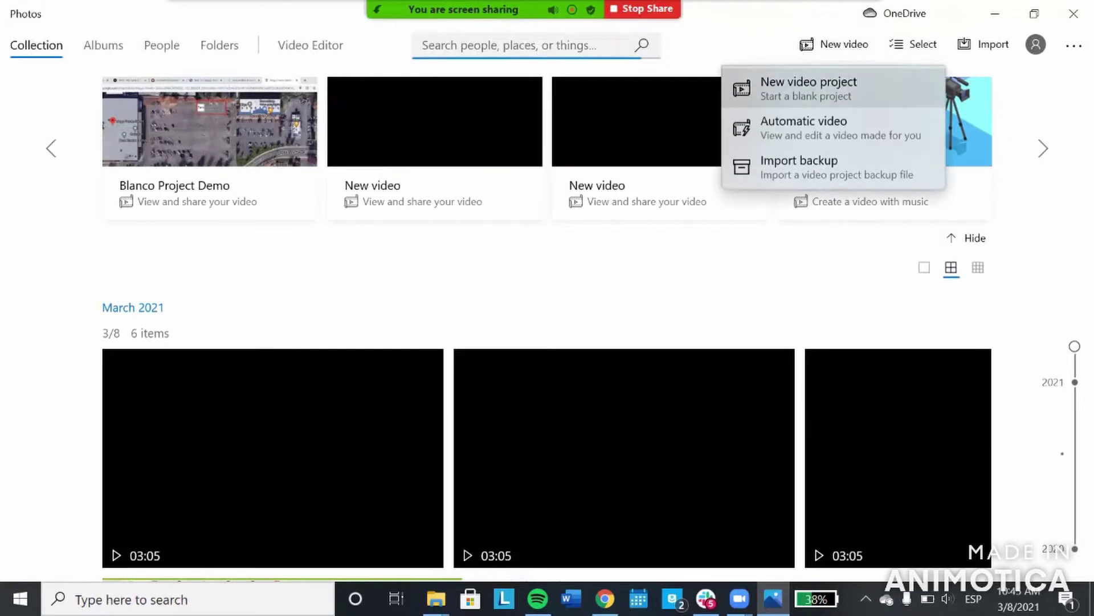
left_click(810, 89)
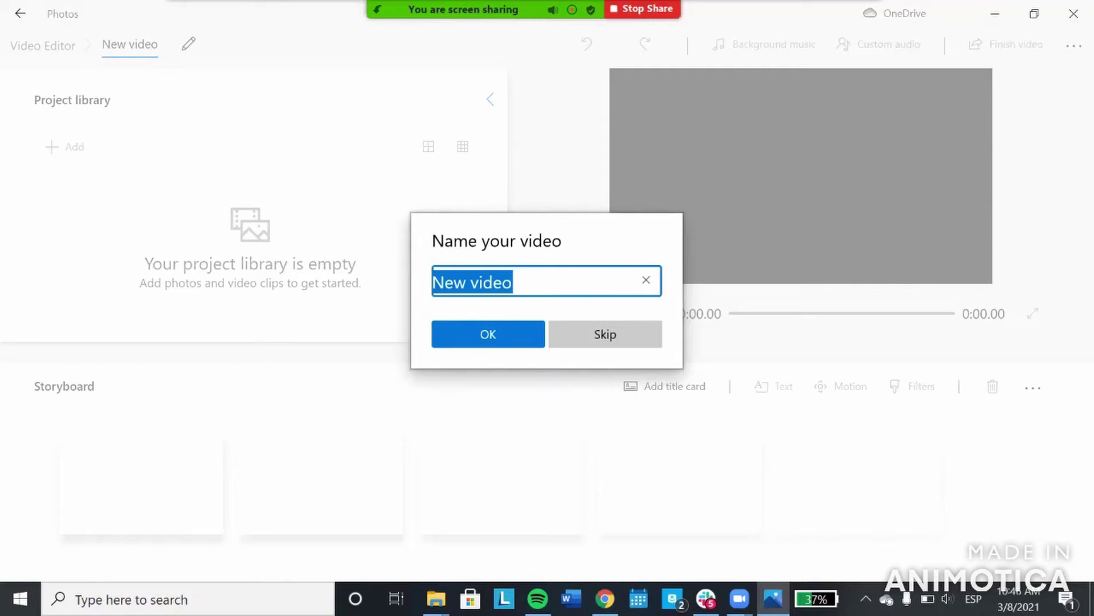
type("Spanish P")
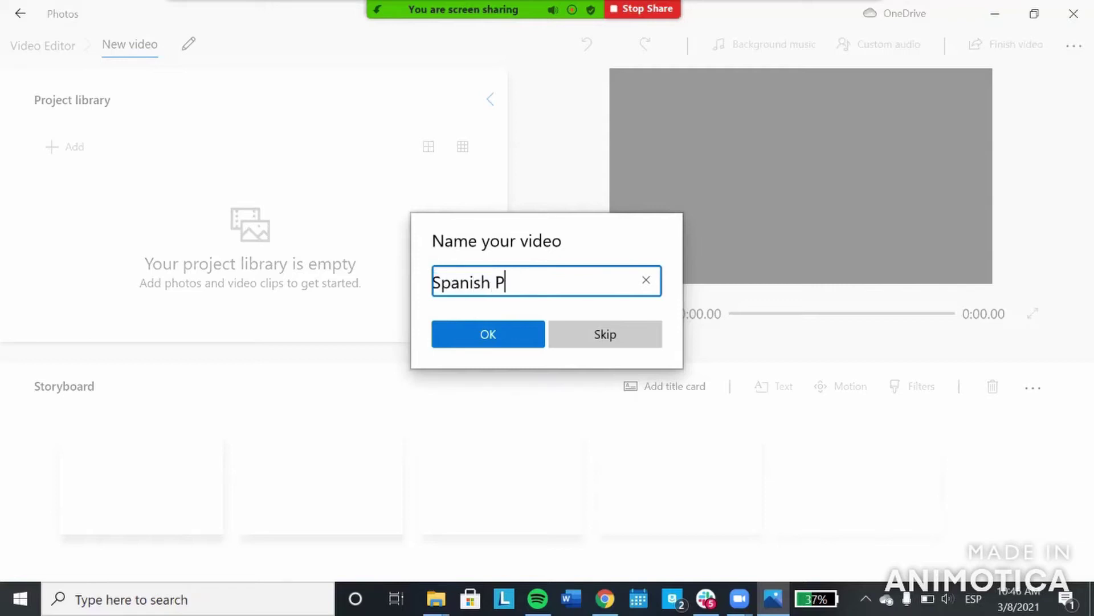
type("roject")
key("Return")
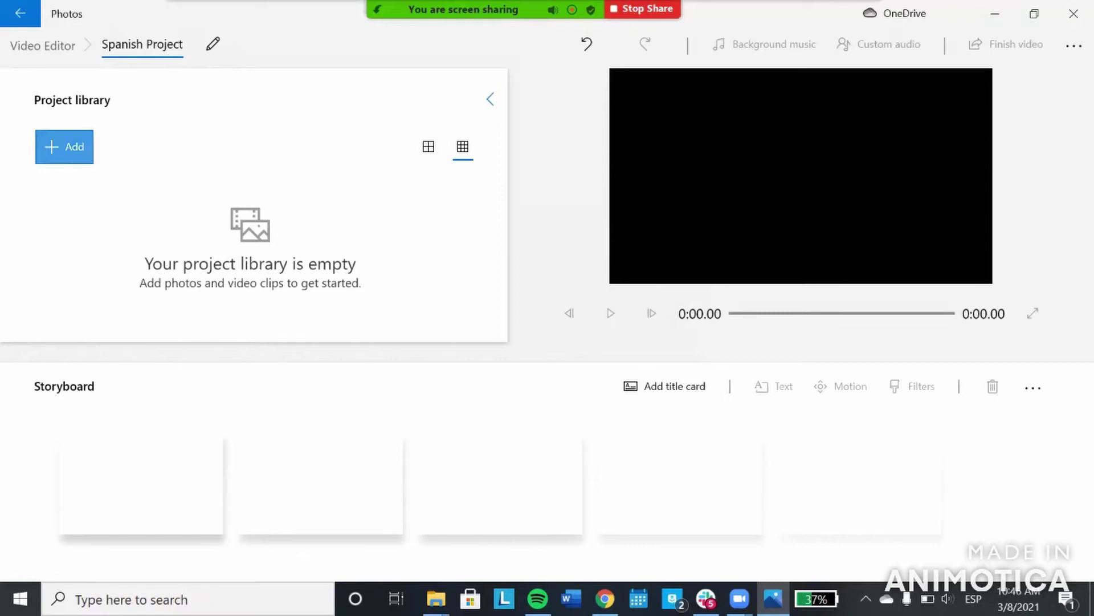
Add the MBA DEMO recording from Documents > Zoom to the project library
left_click(64, 147)
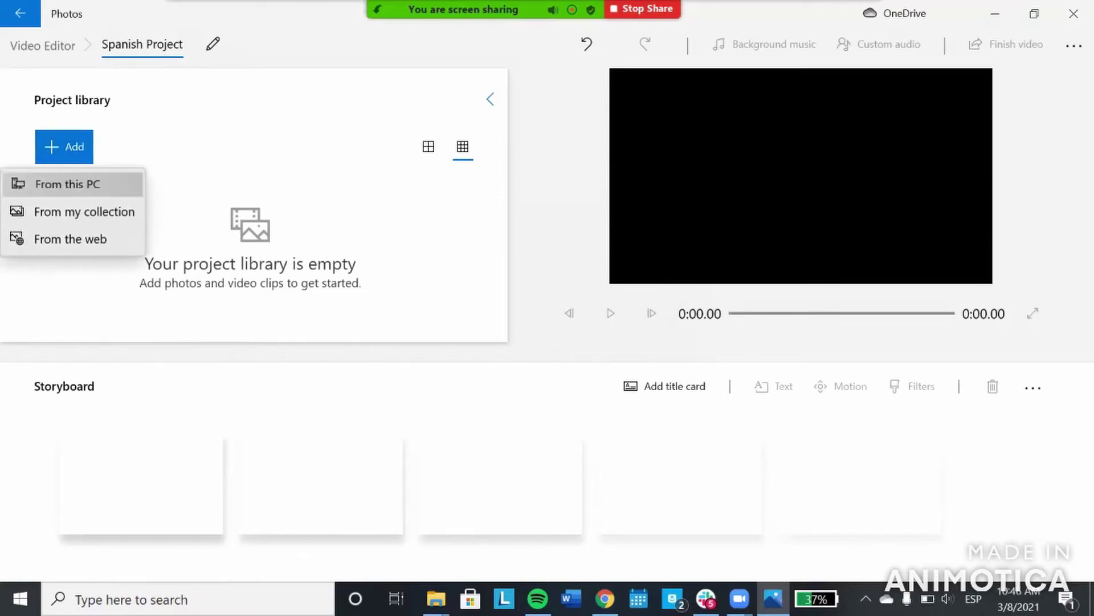
left_click(60, 184)
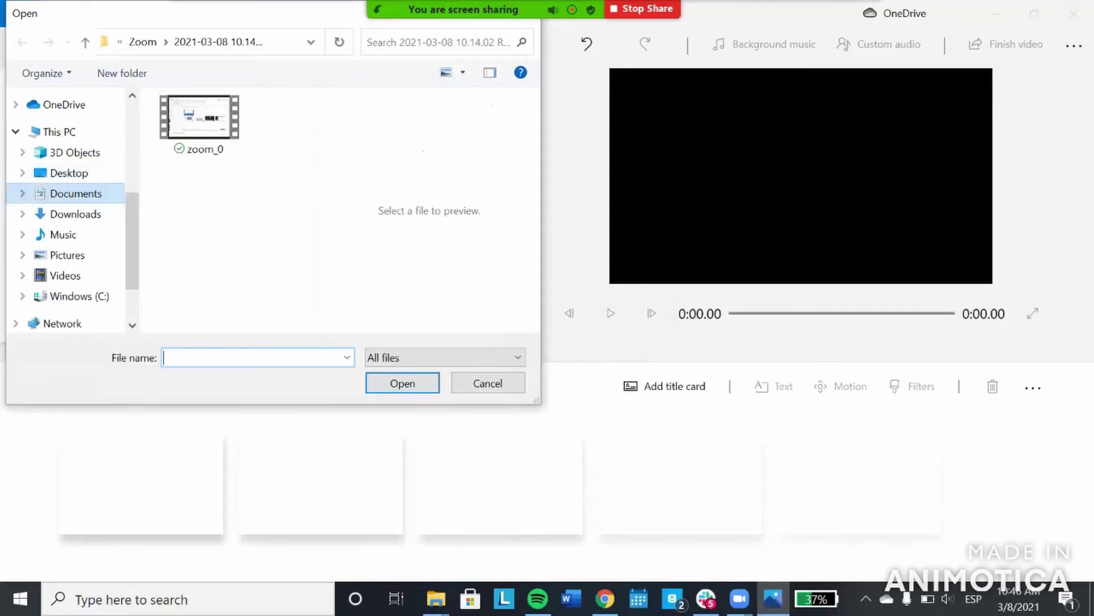
left_click(76, 193)
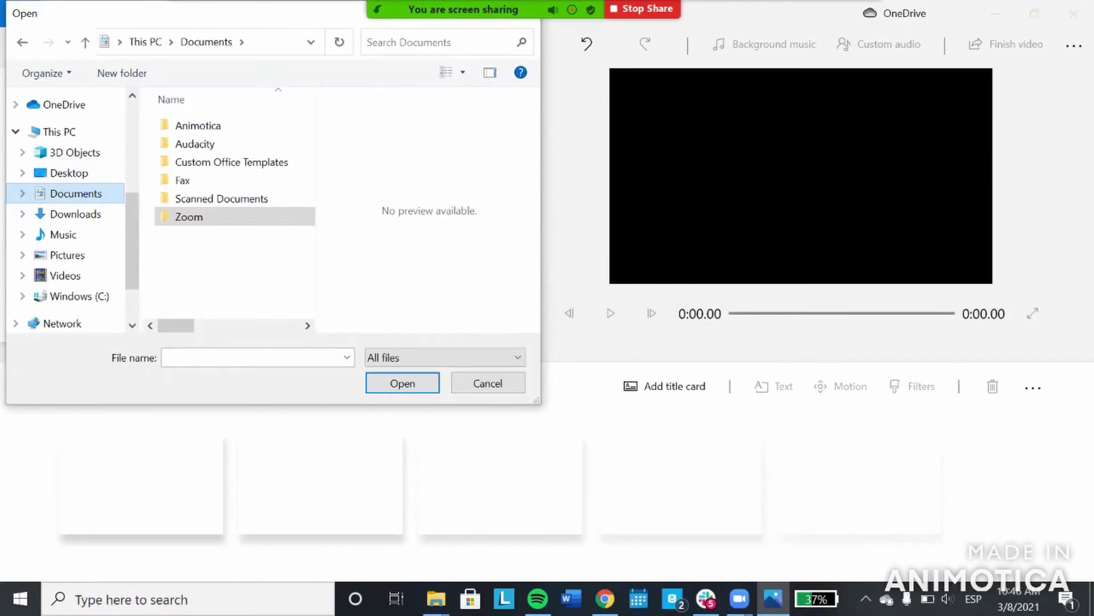
double_click(189, 217)
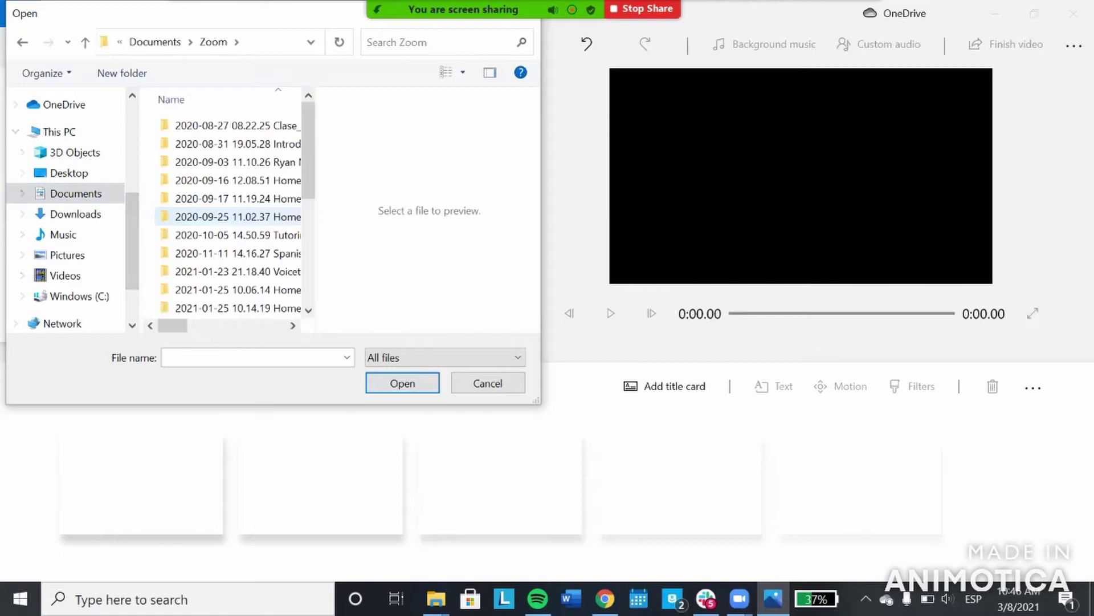
scroll(228, 217, "down", 4)
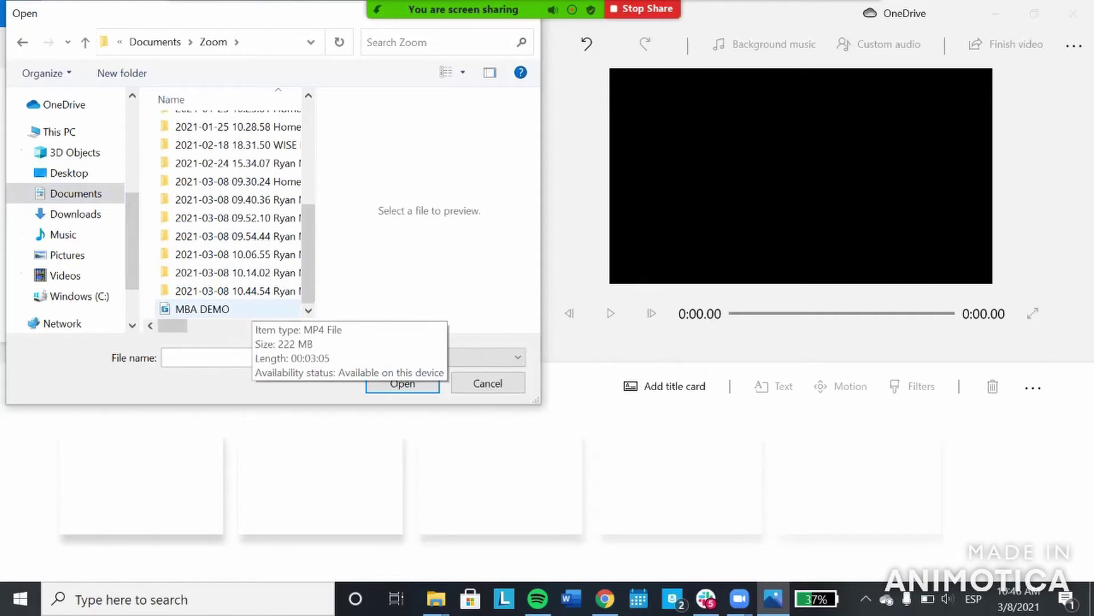
key("Escape")
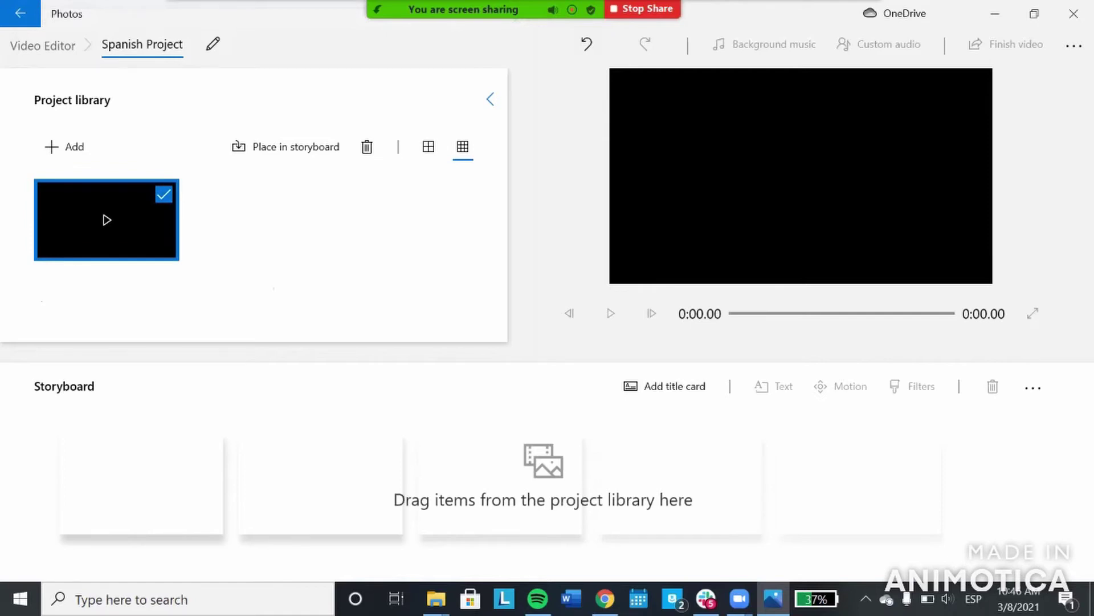
Place the MBA DEMO clip on the storyboard and briefly preview it
left_click(286, 147)
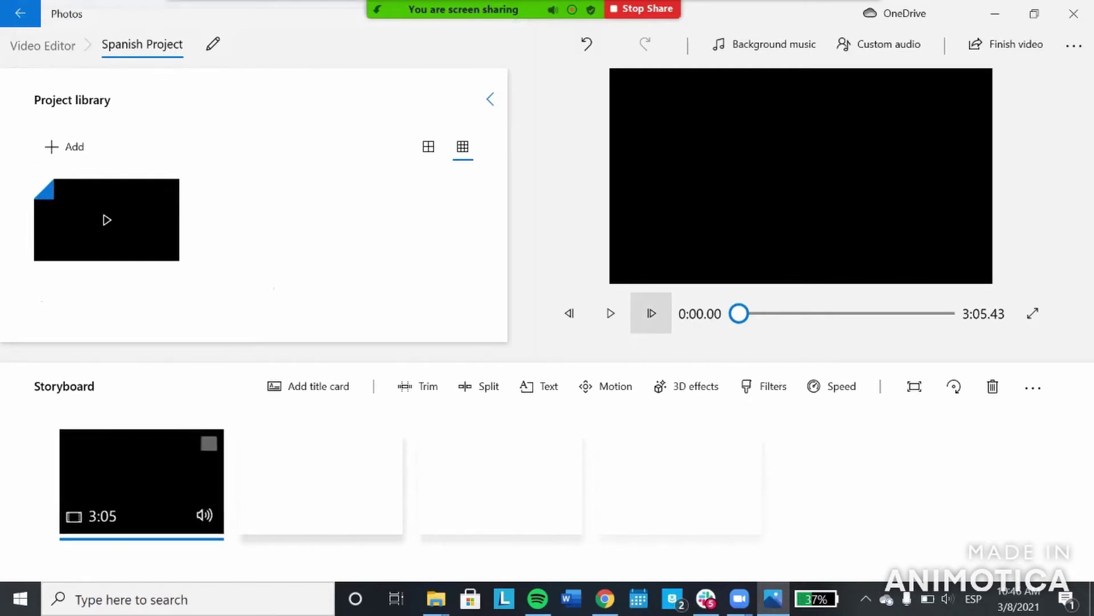
left_click(610, 313)
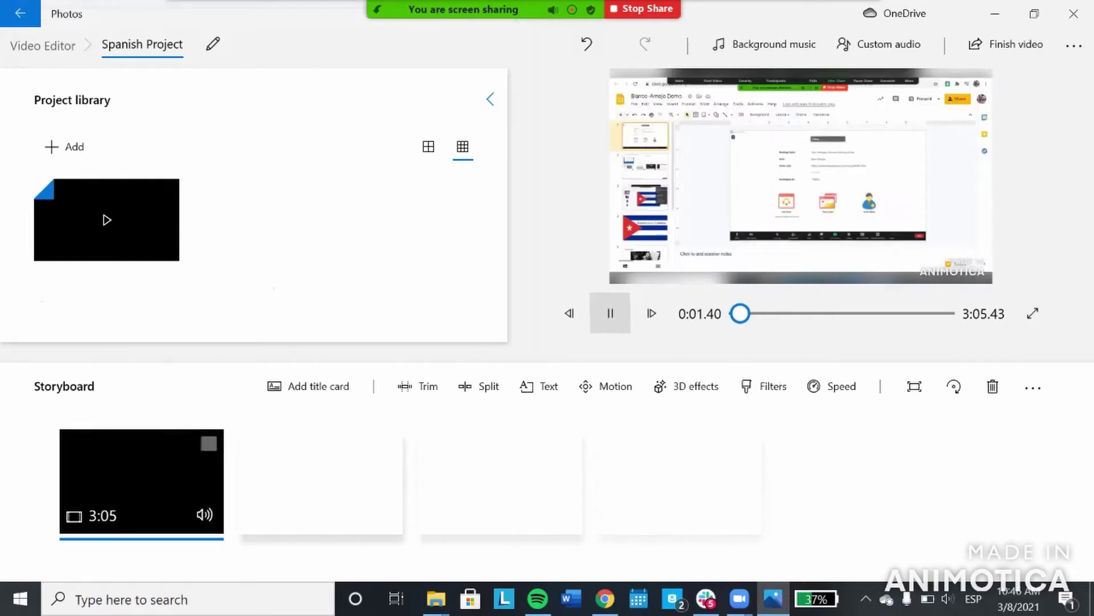
left_click(610, 313)
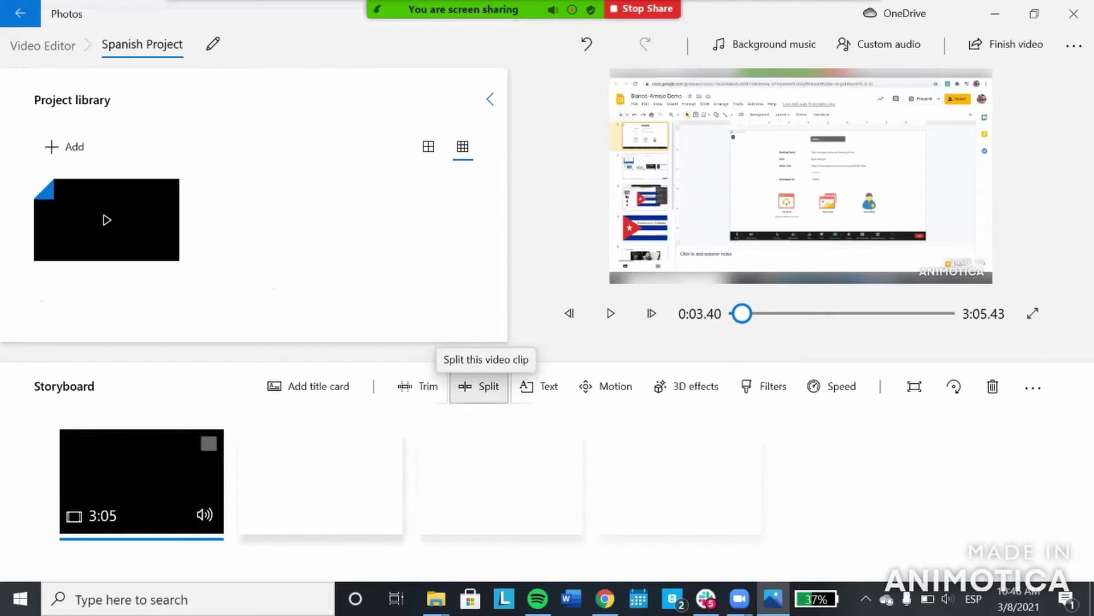
Split the clip at 1:59.86 into 1:59 and 1:05 pieces
left_click(479, 387)
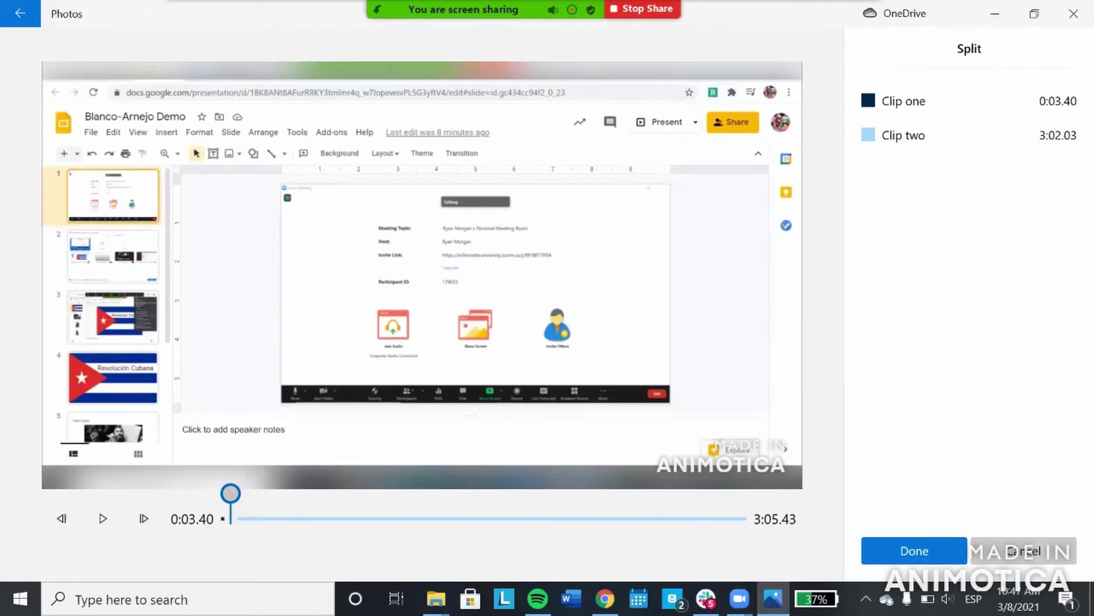
left_click_drag(230, 493, 427, 493)
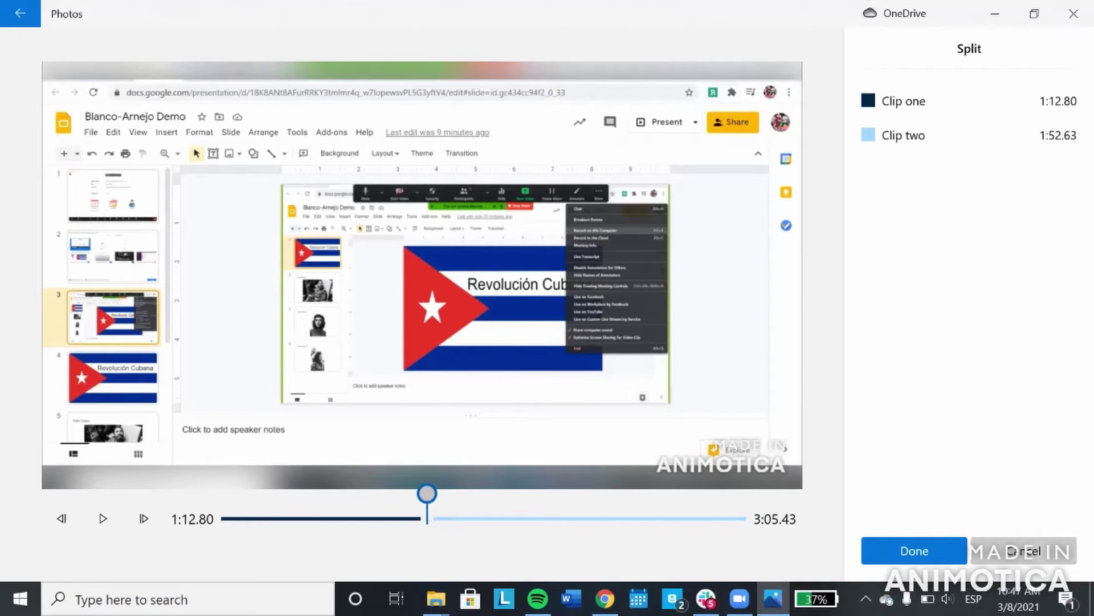
left_click_drag(427, 494, 542, 494)
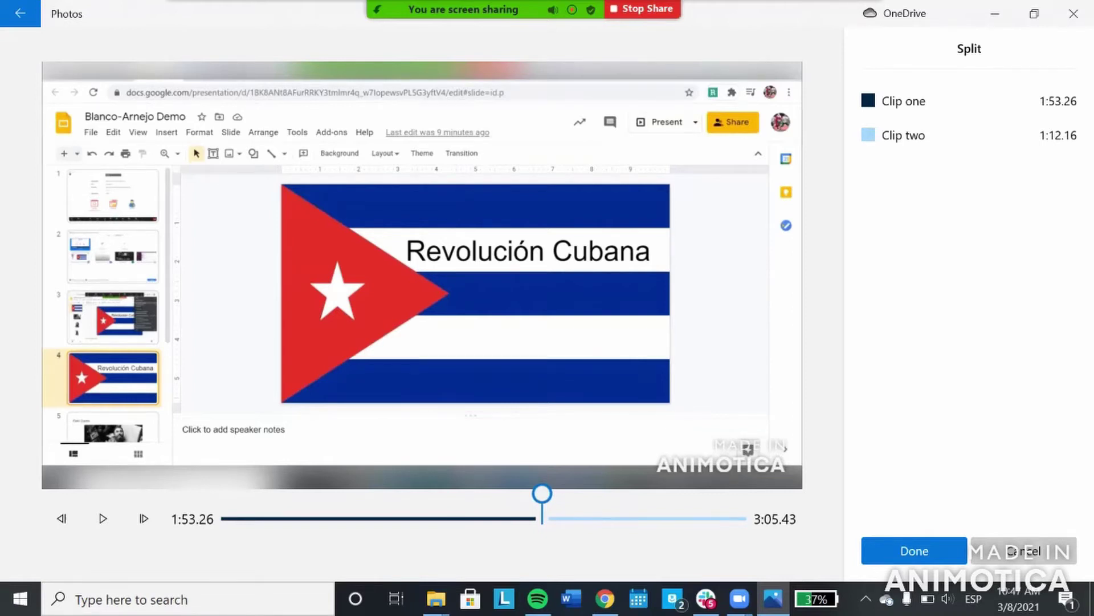
left_click(102, 517)
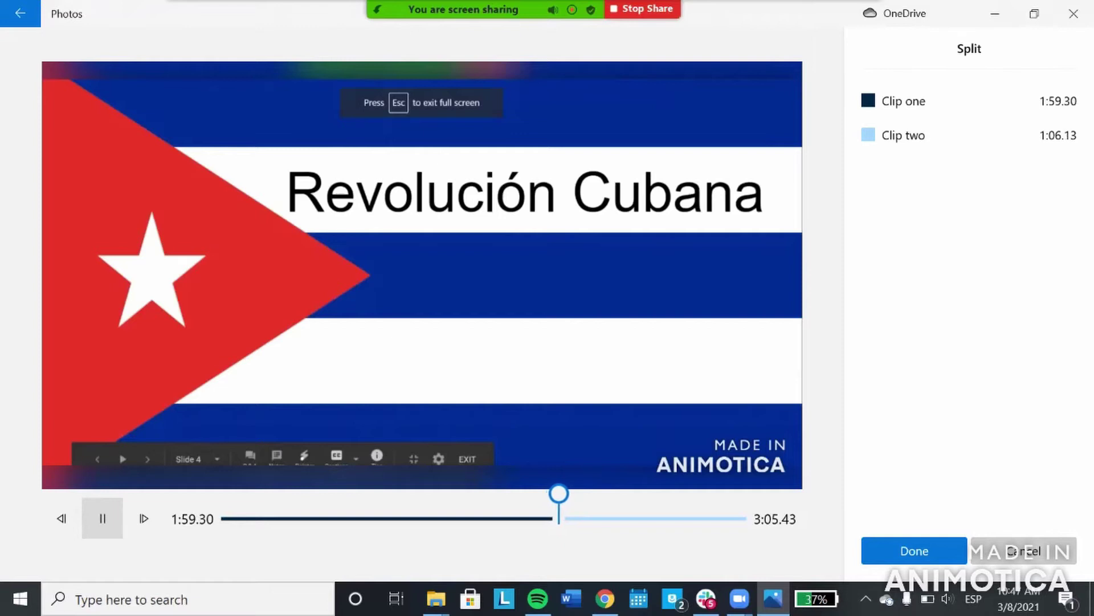
key("space")
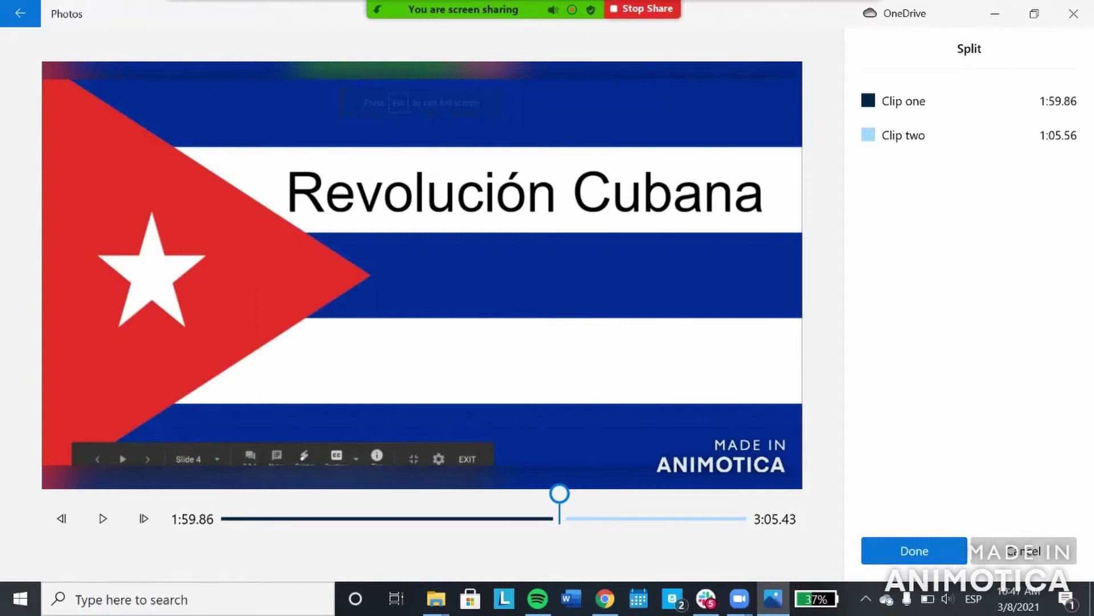
left_click(914, 551)
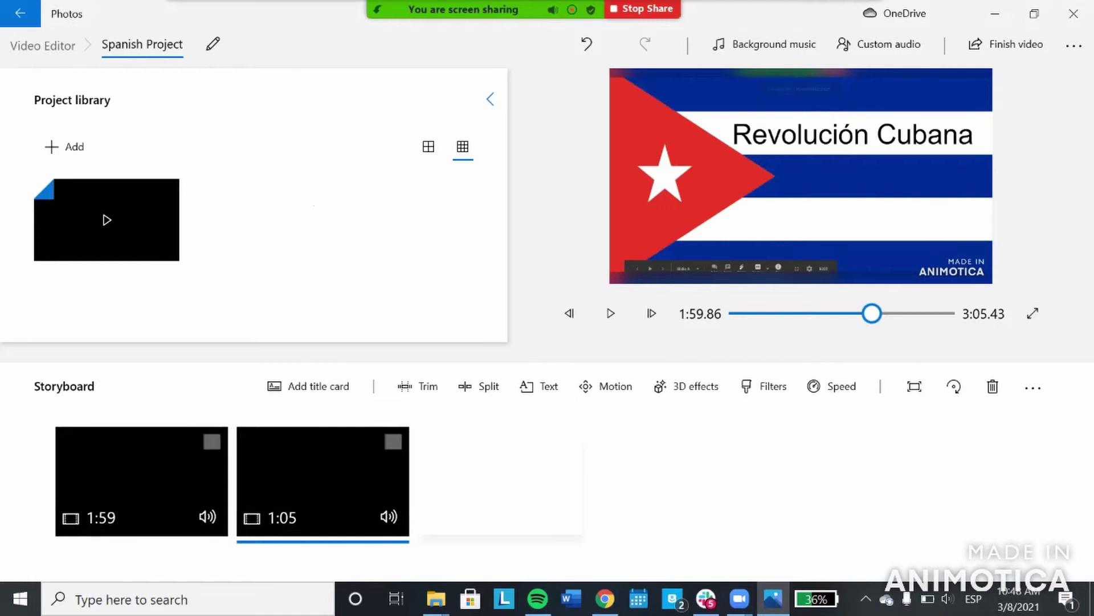
Remove the first 1:59 clip from the storyboard using its right-click menu
left_click(142, 480)
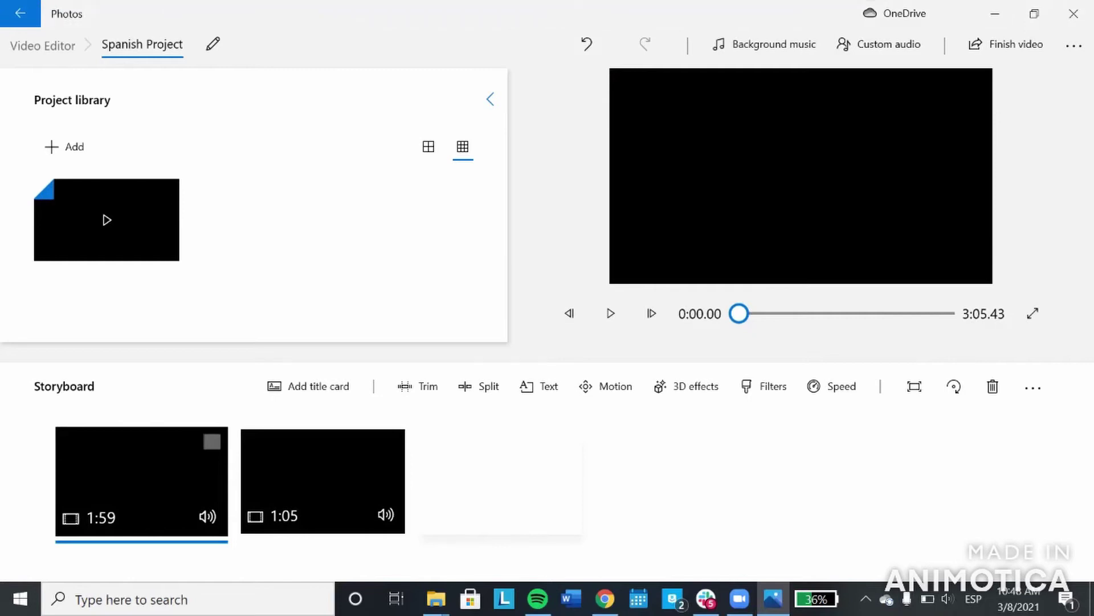
right_click(170, 483)
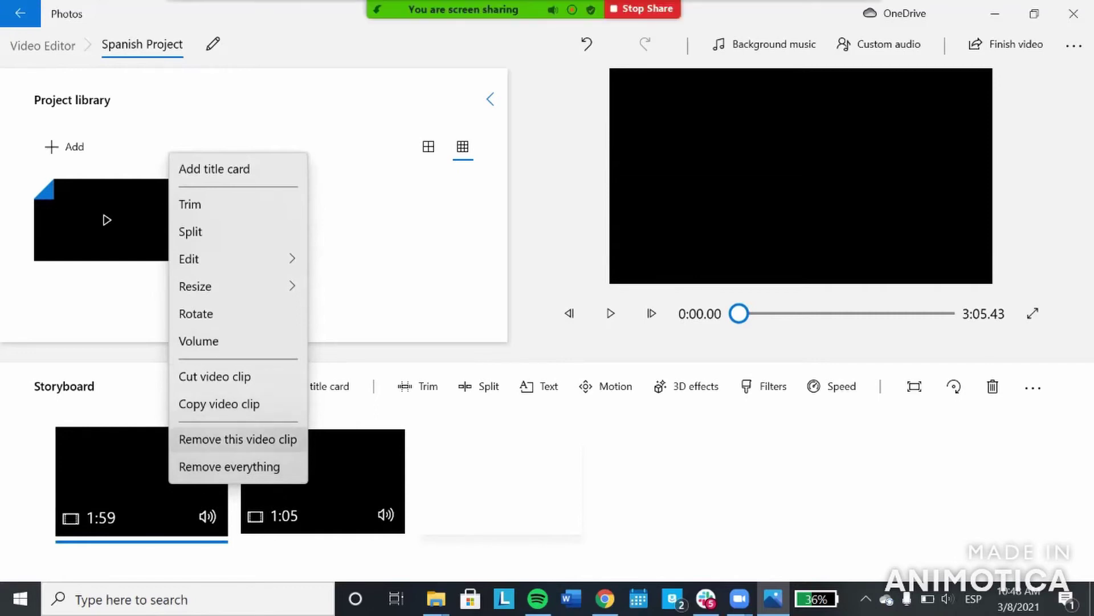
left_click(238, 439)
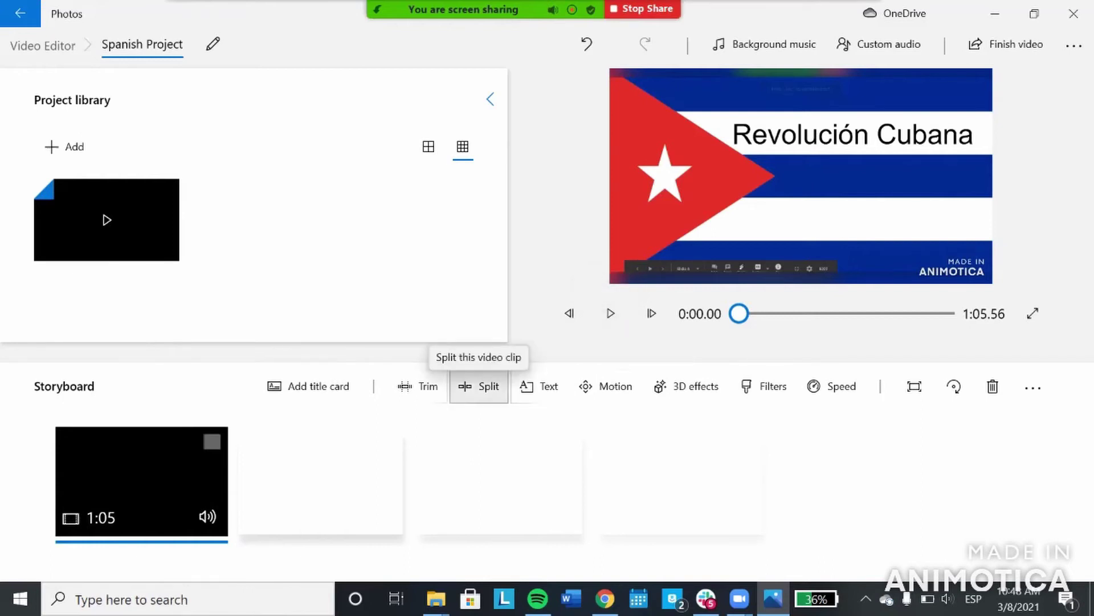
Split the 1:05 clip at 0:07.03 into 7.03 and 58.53 clips, then select the 58.53 clip
left_click(478, 386)
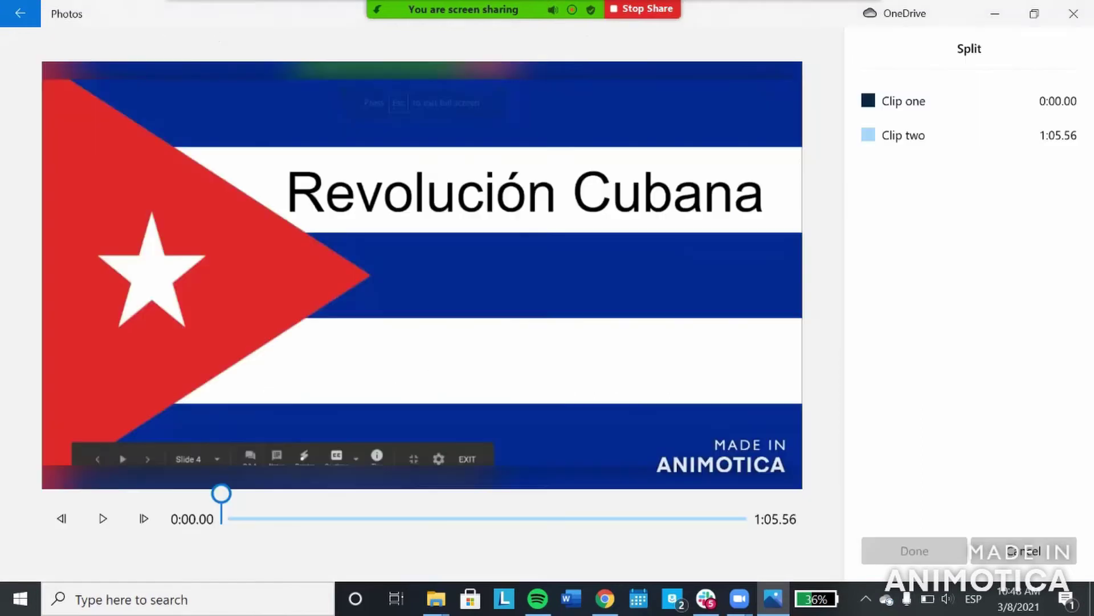
left_click(103, 519)
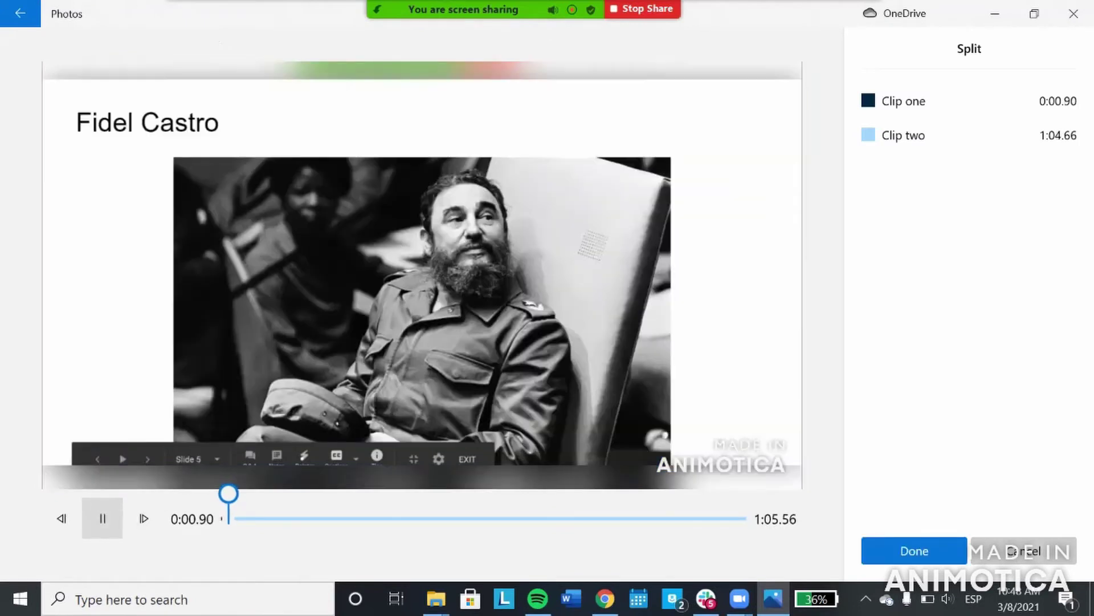
left_click(102, 518)
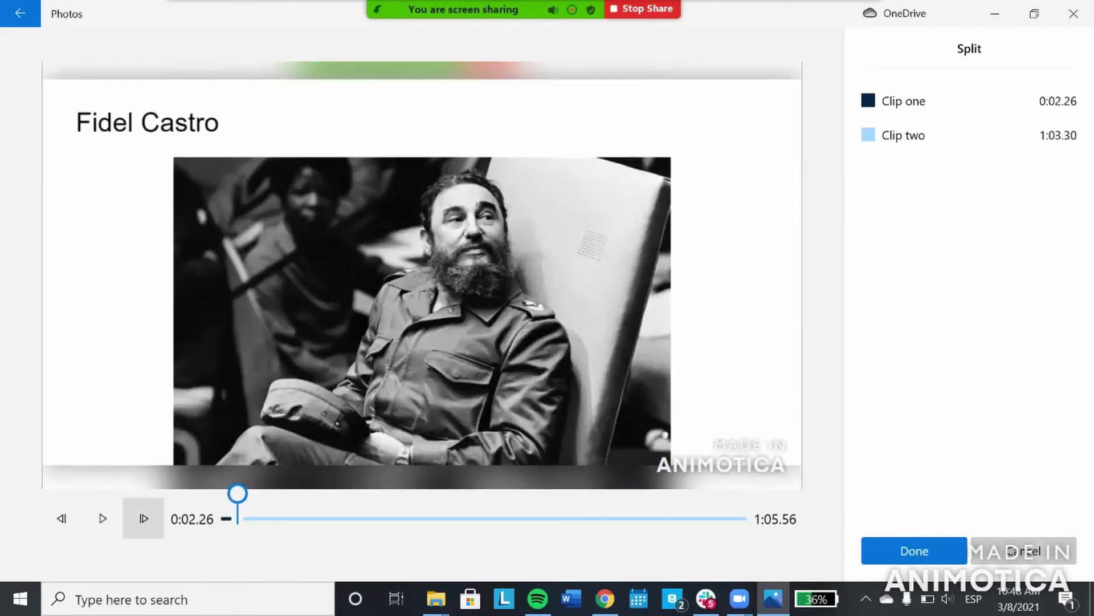
left_click_drag(237, 493, 277, 493)
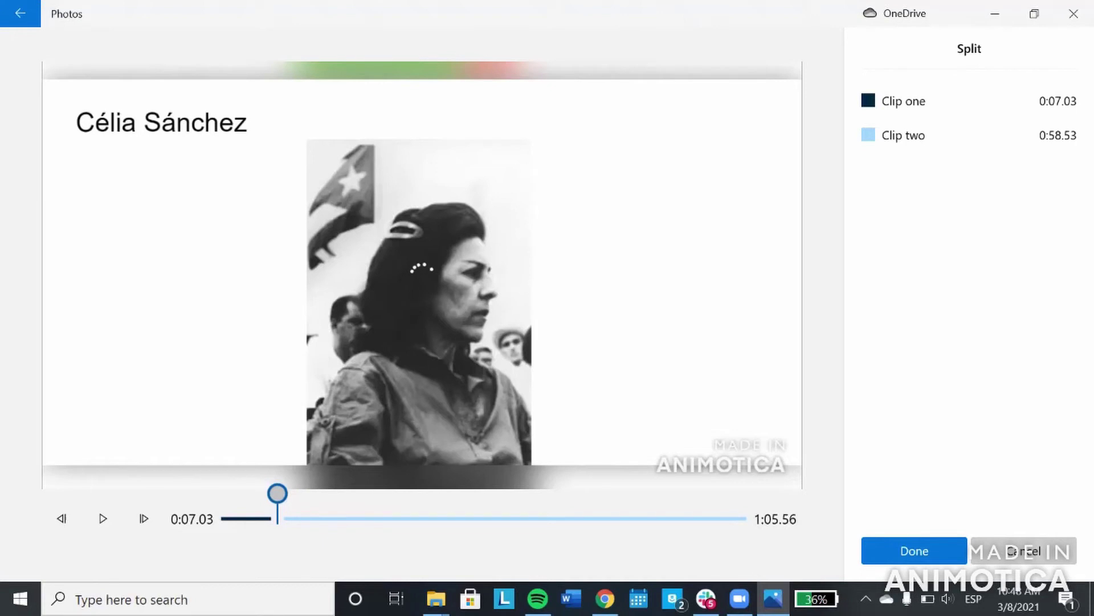
key("space")
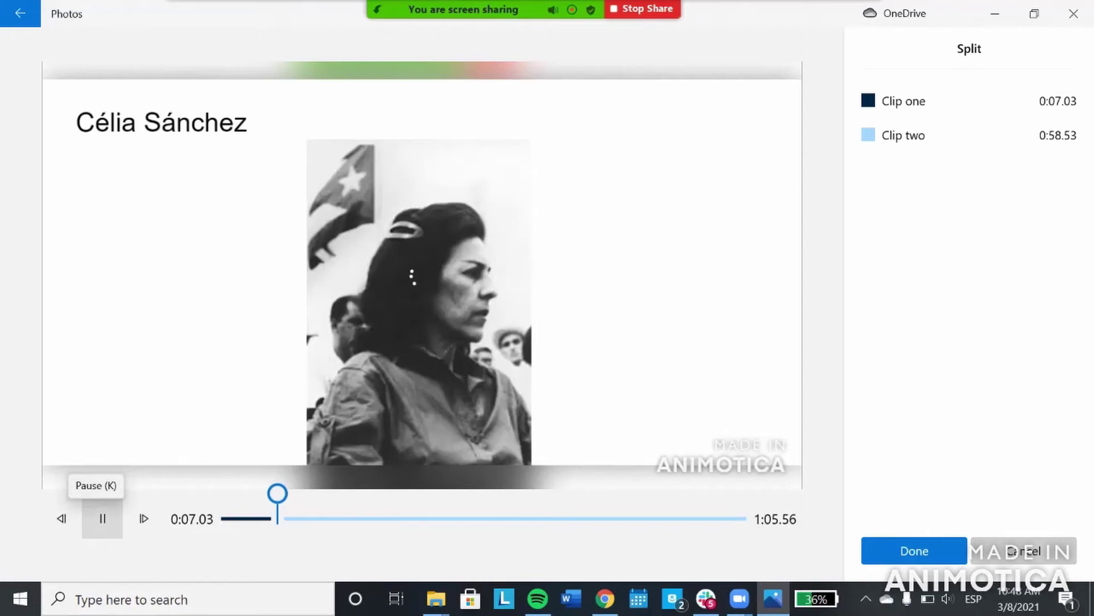
left_click(102, 518)
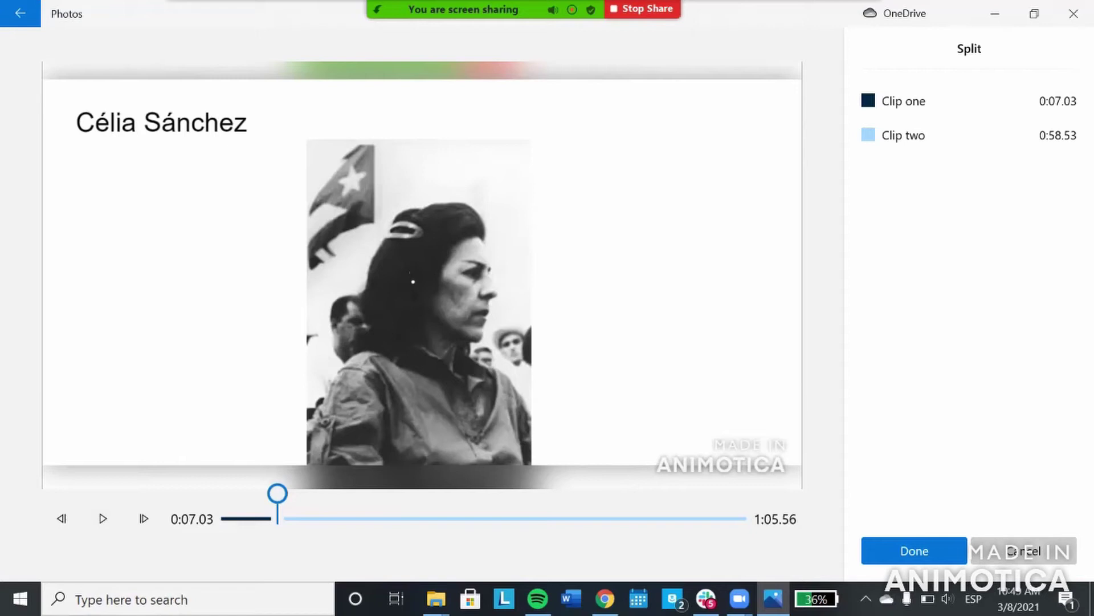
left_click(914, 551)
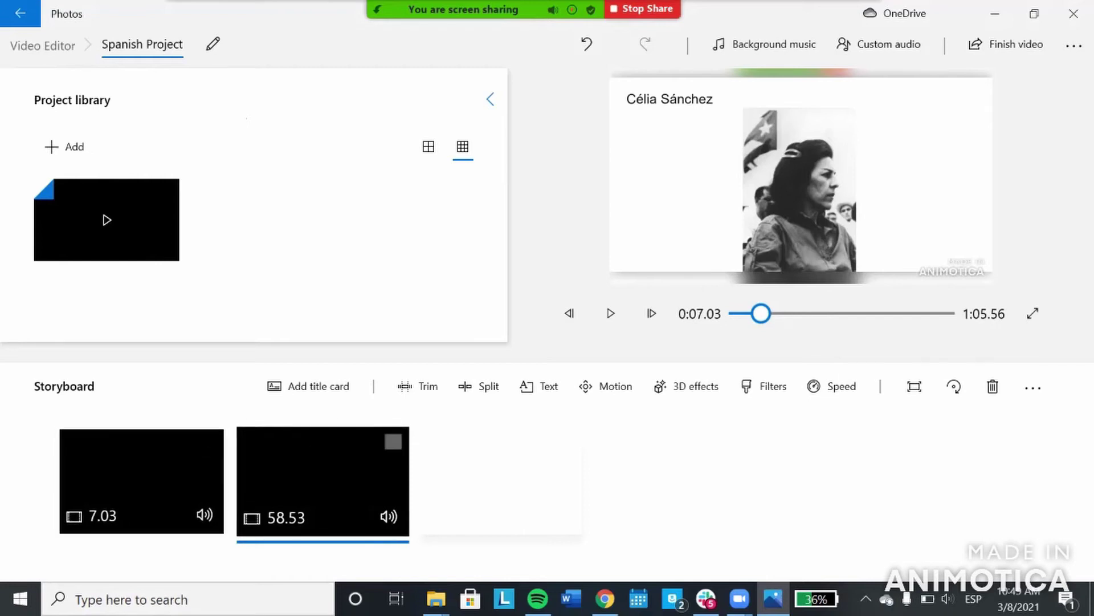
left_click(160, 473)
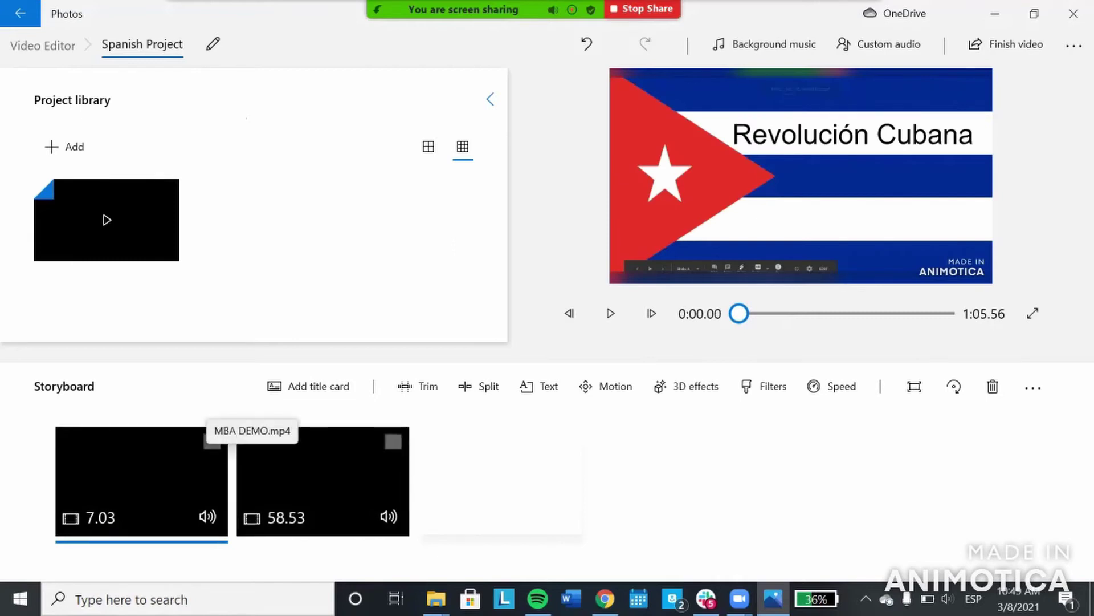
left_click(263, 450)
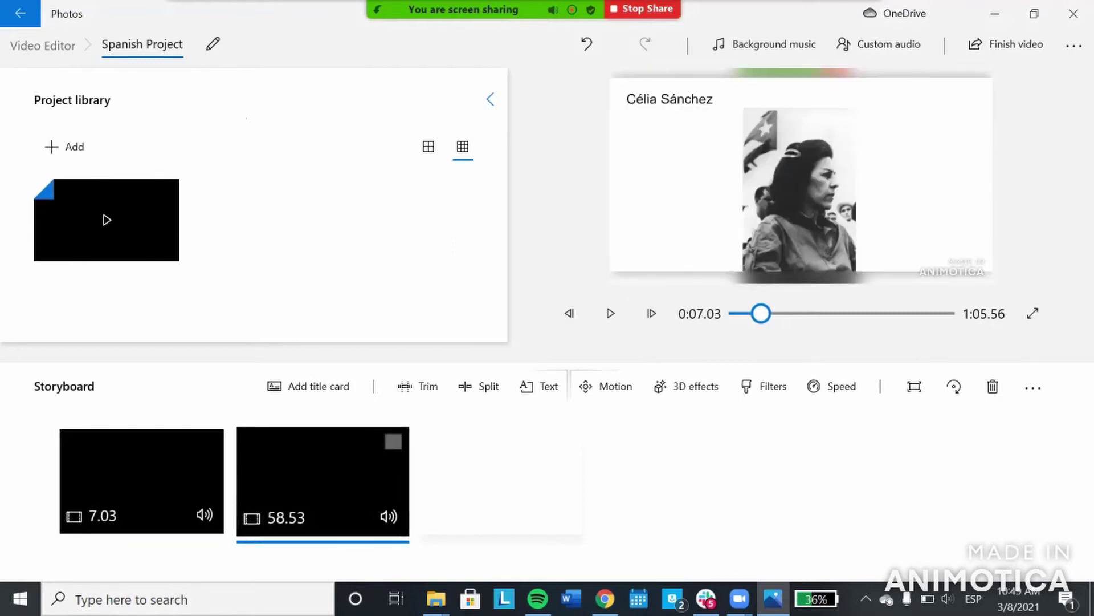
Split the 58.53 clip at 0:21.70, checked with playback, into 21.7 and 36.83 clips
left_click(478, 386)
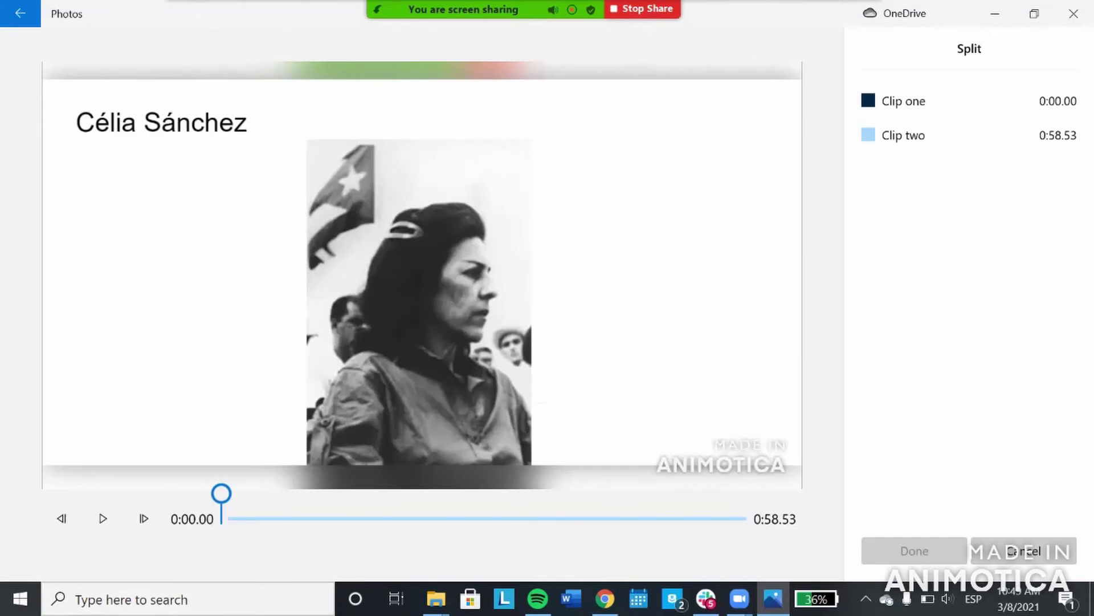
left_click_drag(221, 493, 413, 493)
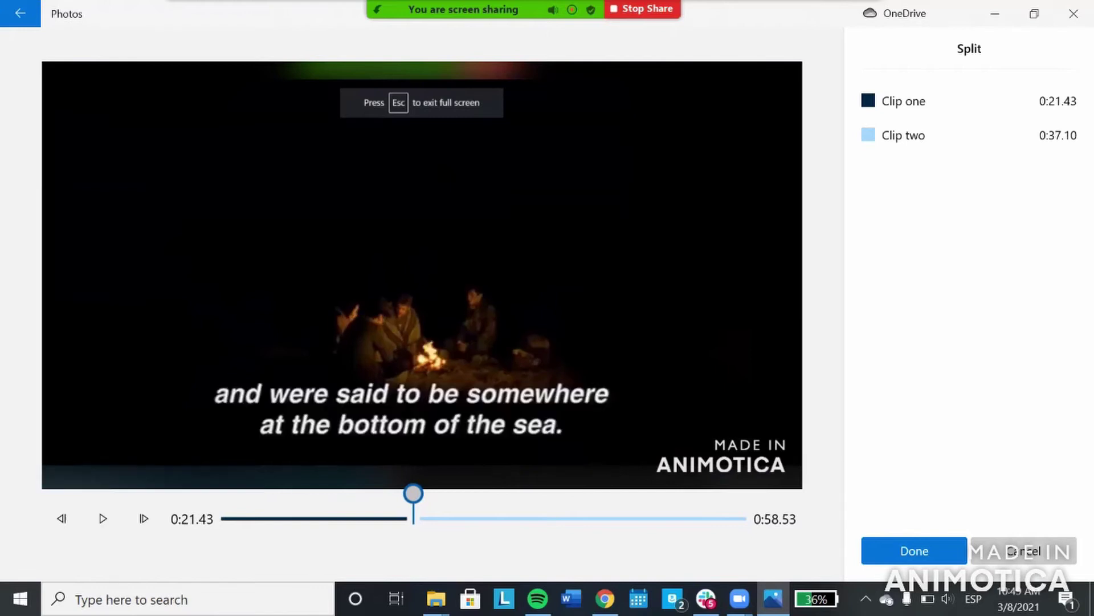
left_click_drag(413, 493, 384, 493)
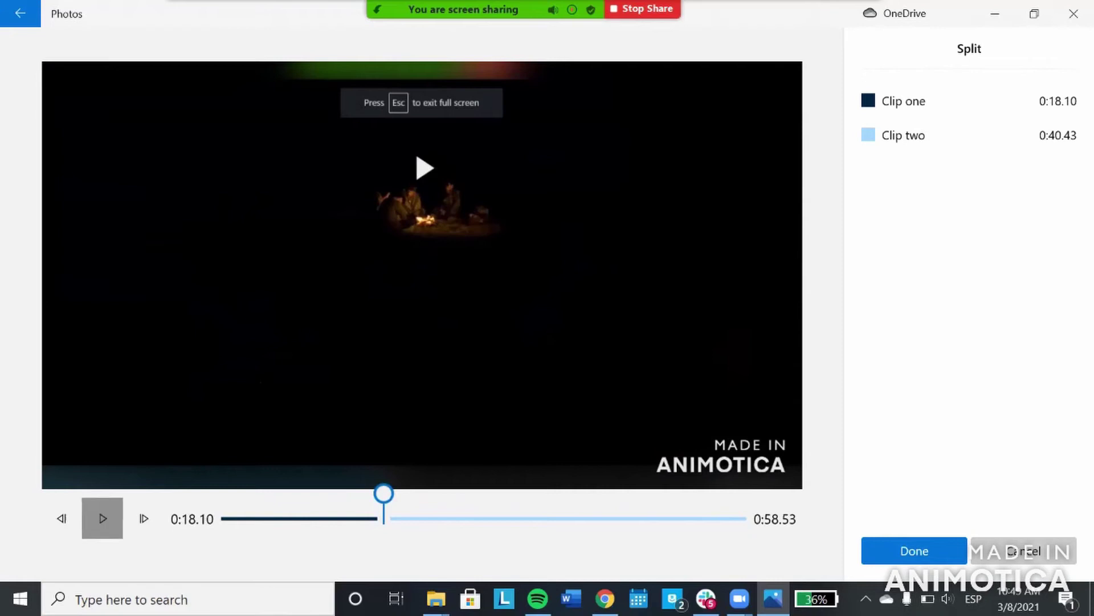
left_click(103, 519)
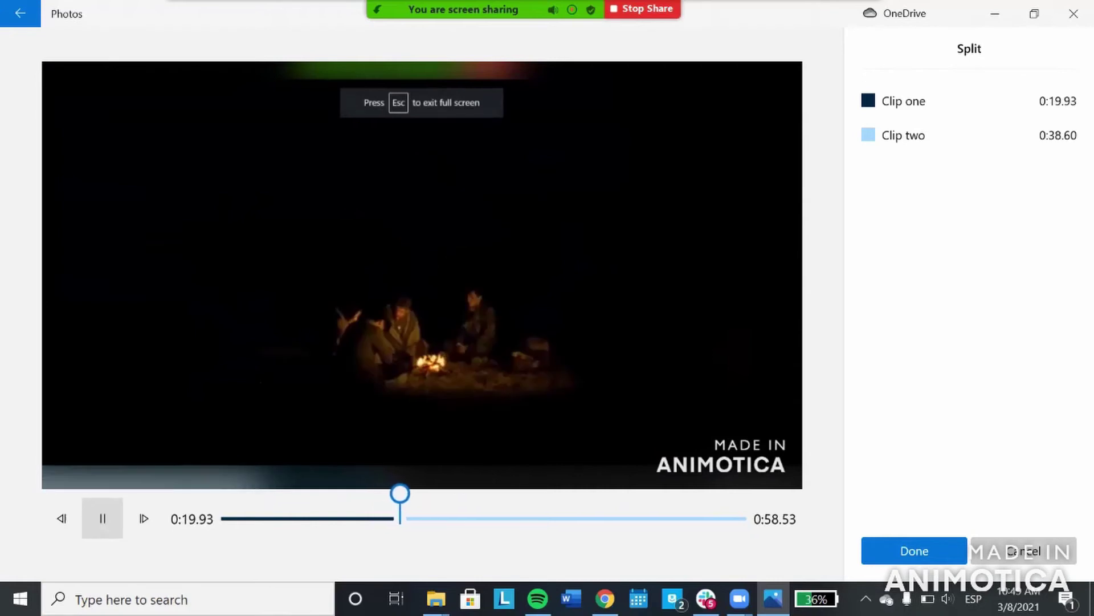
left_click(103, 518)
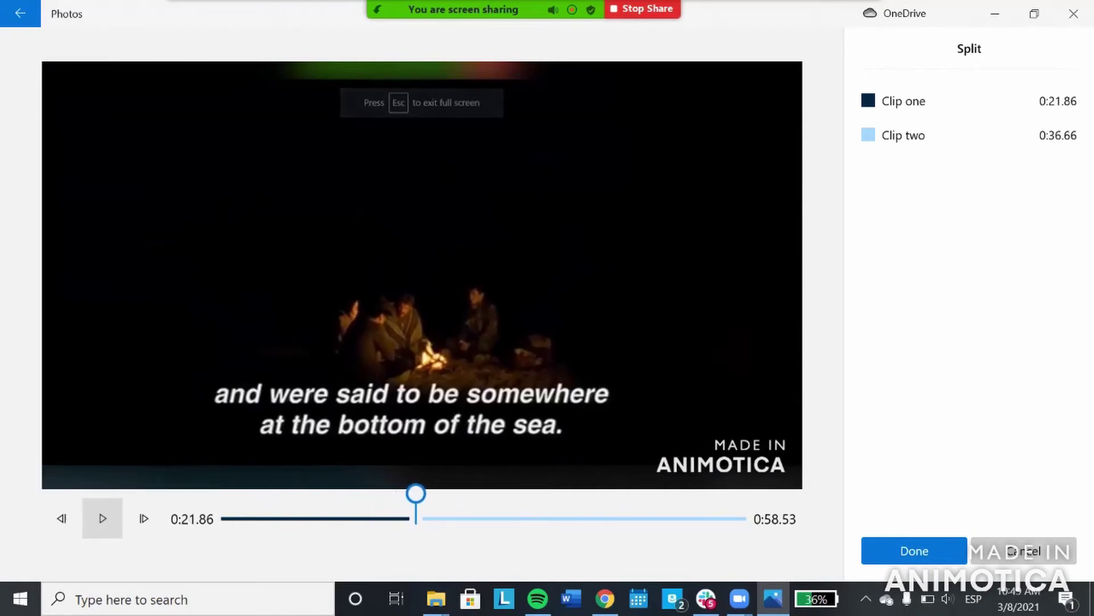
left_click_drag(416, 493, 415, 493)
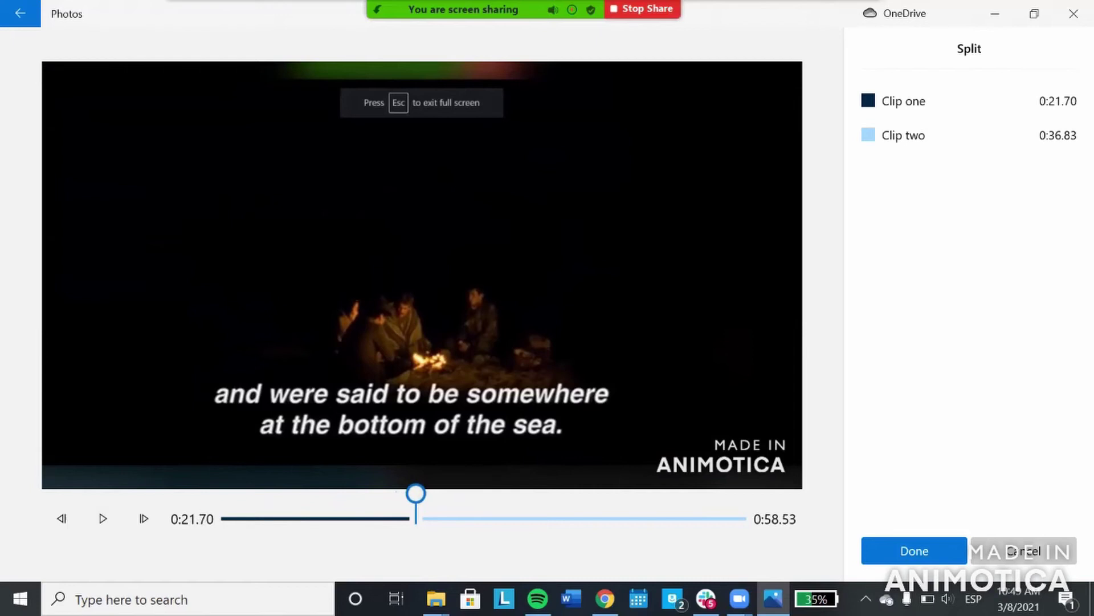
left_click(914, 550)
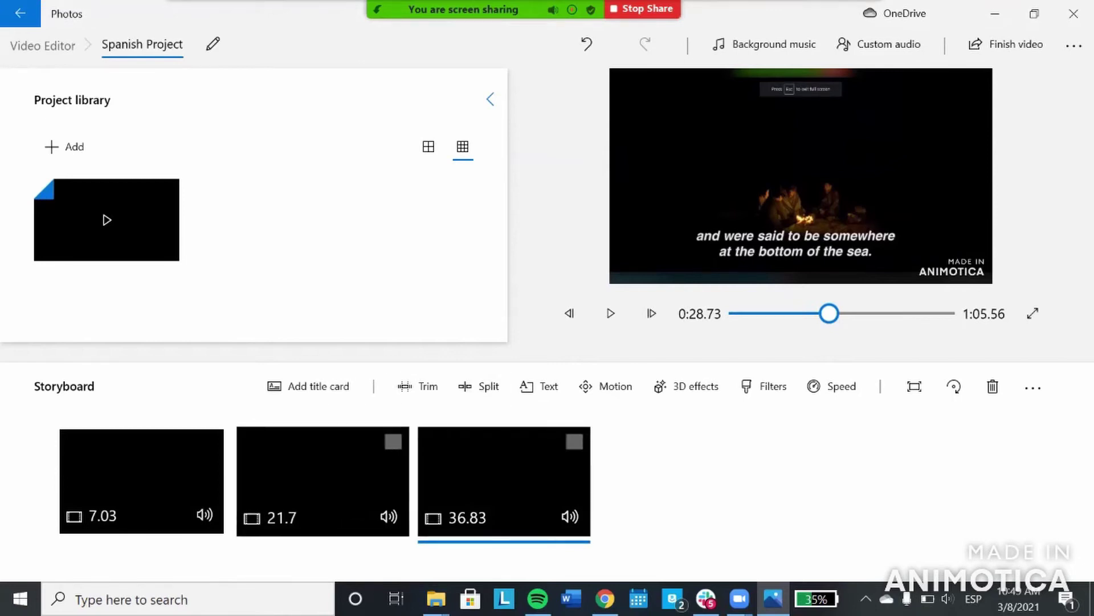
Remove the 21.7 clip, leaving 7.03 and 36.83 clips totalling 0:43.86
left_click(323, 481)
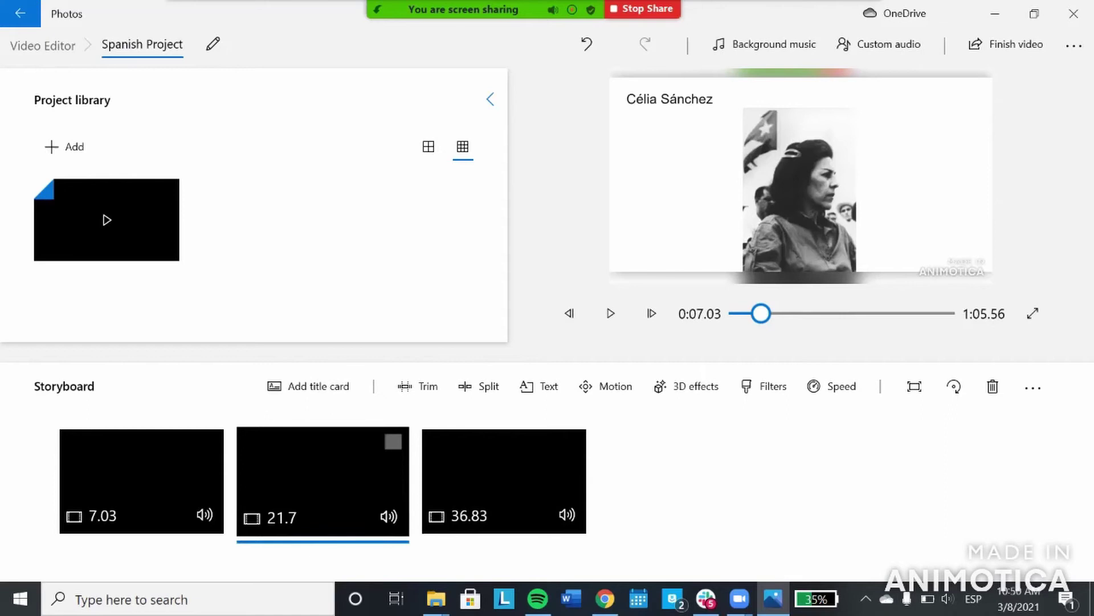
right_click(318, 478)
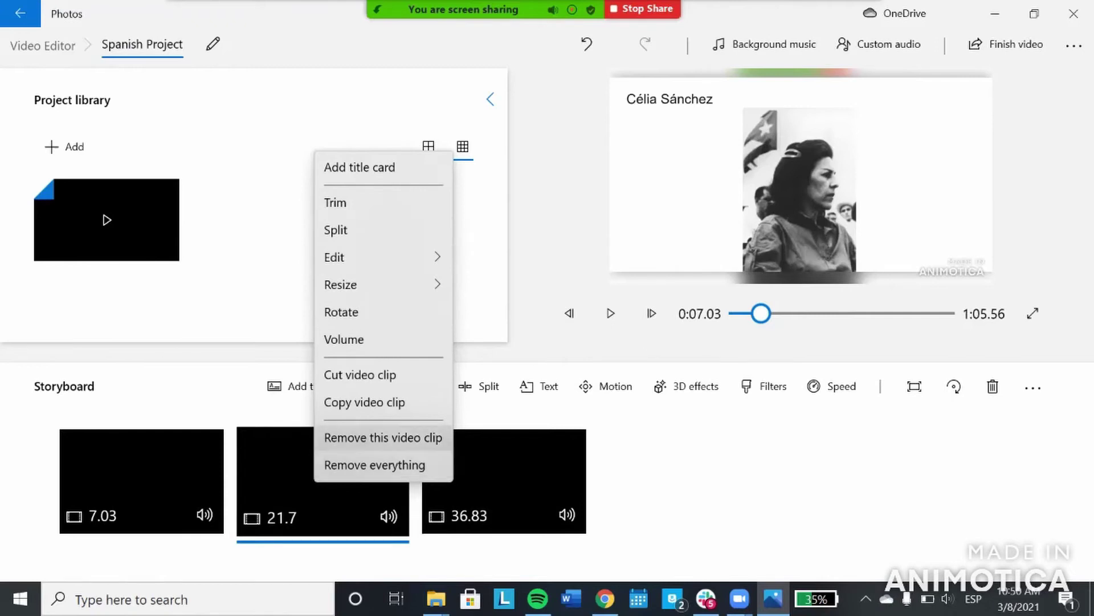
left_click(383, 437)
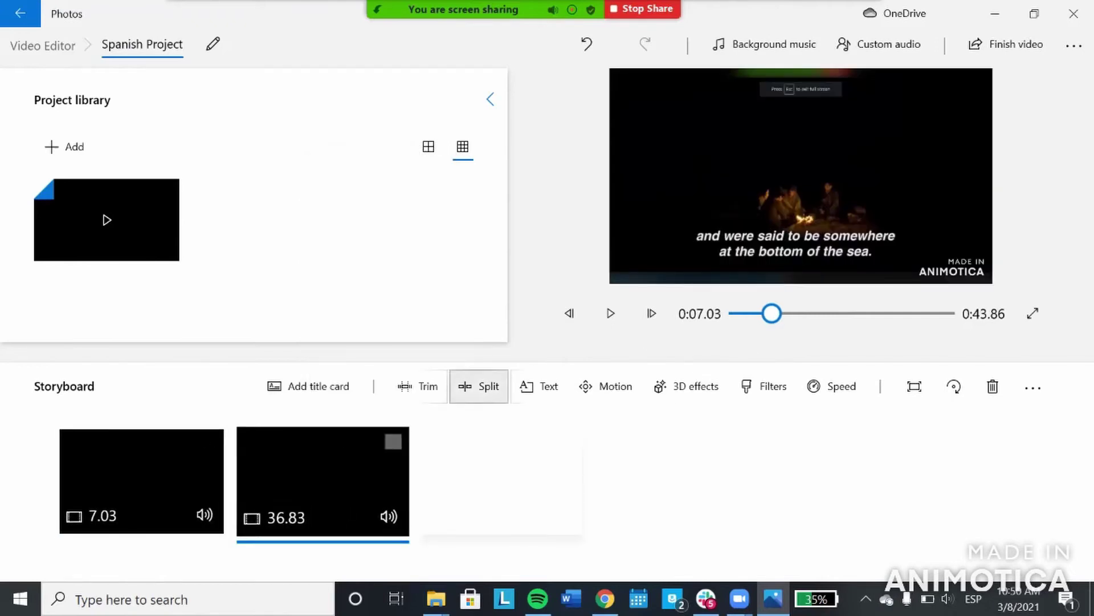
Split the 36.83 clip at about 0:26.66 into a 26.67 piece and a 10.17 piece
left_click(479, 386)
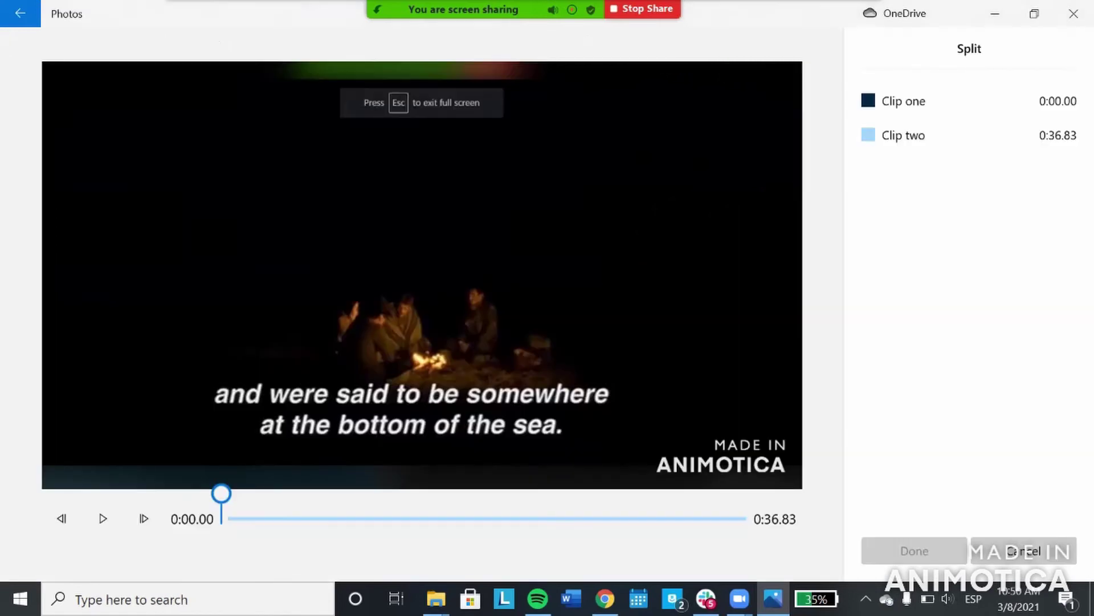
left_click_drag(221, 493, 622, 494)
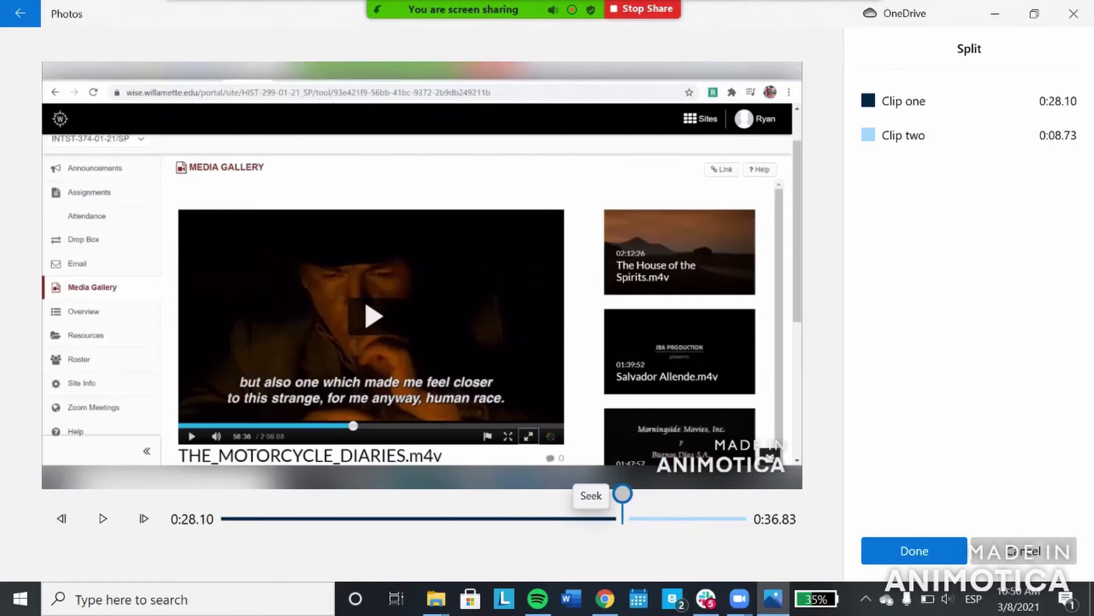
left_click_drag(623, 493, 602, 493)
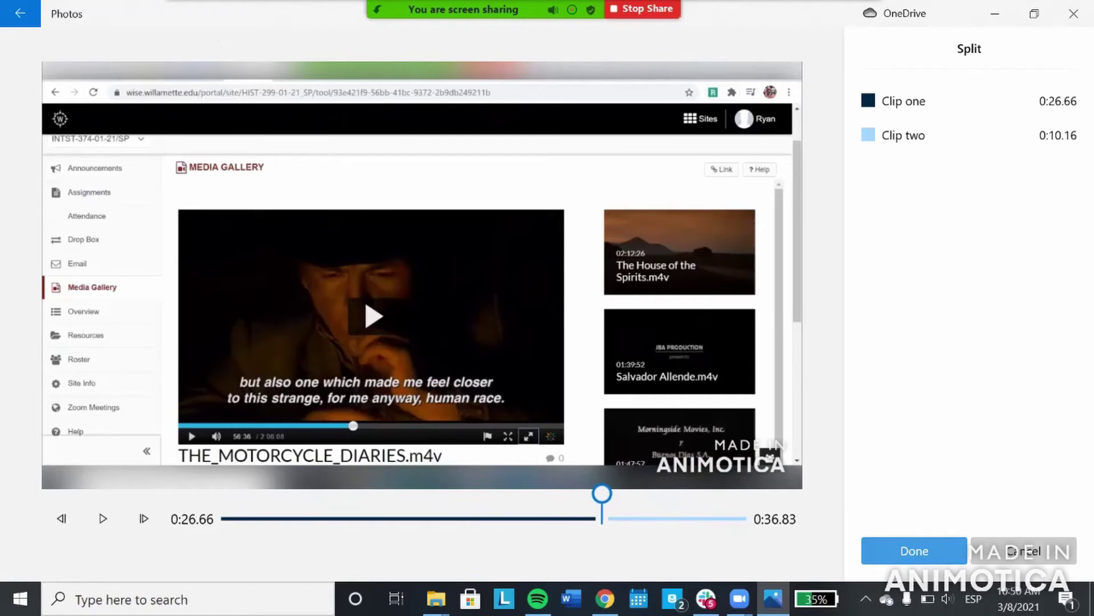
left_click(915, 551)
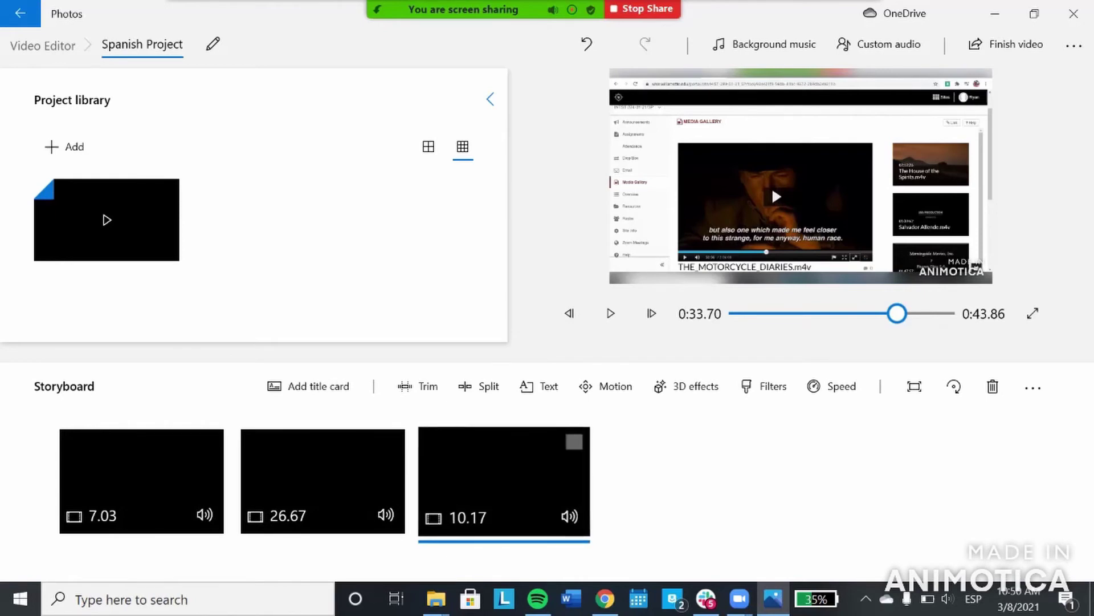
Remove the 10.17 clip from the storyboard, then preview the remaining 7.03 and 26.67 clips
right_click(481, 463)
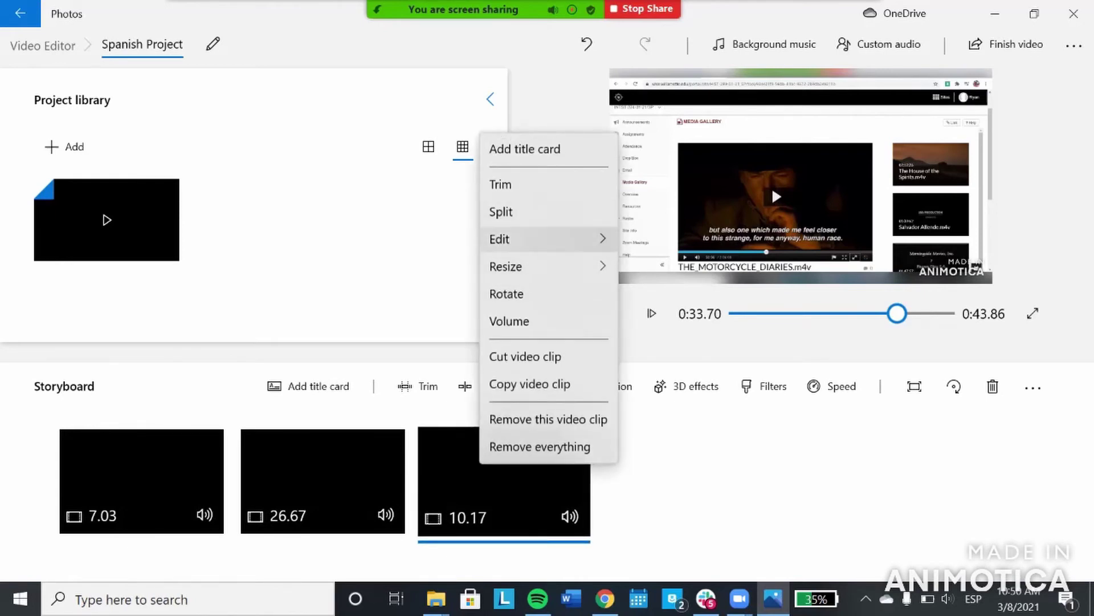
left_click(549, 418)
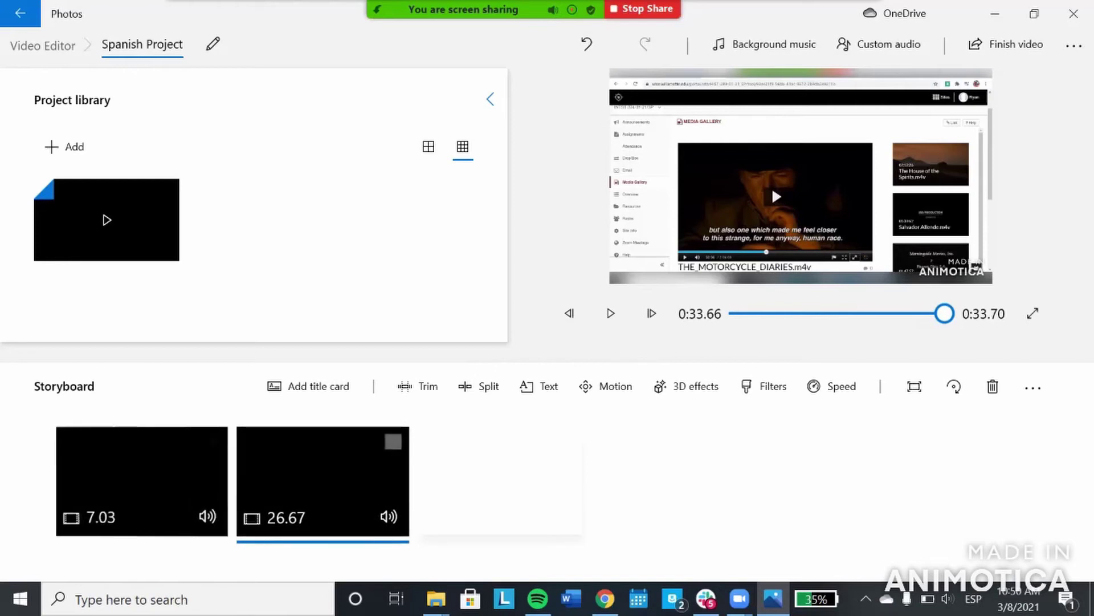
left_click(143, 479)
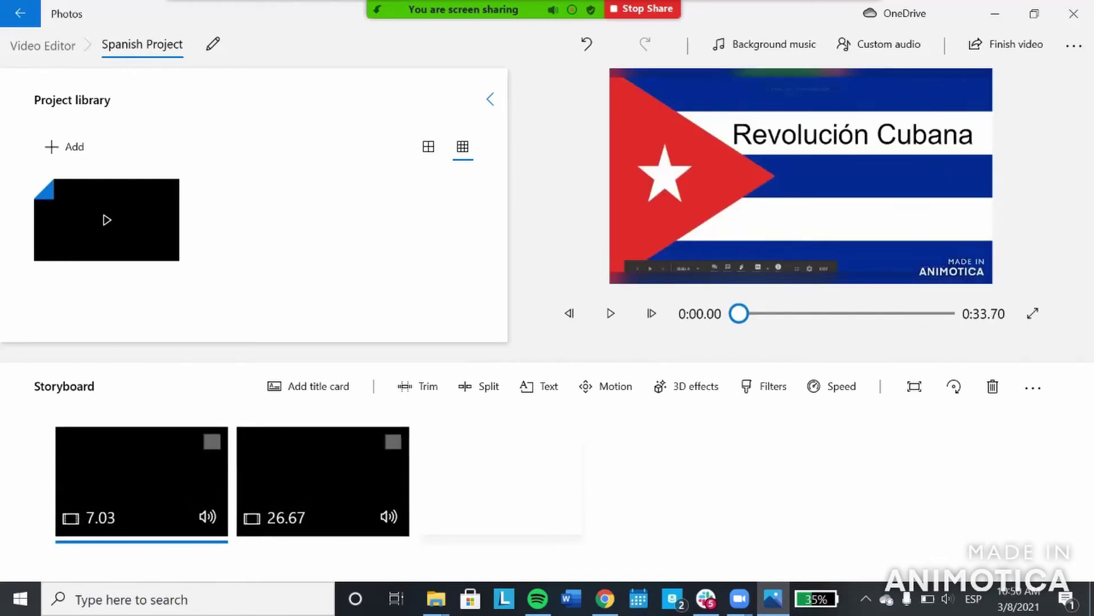
left_click(322, 478)
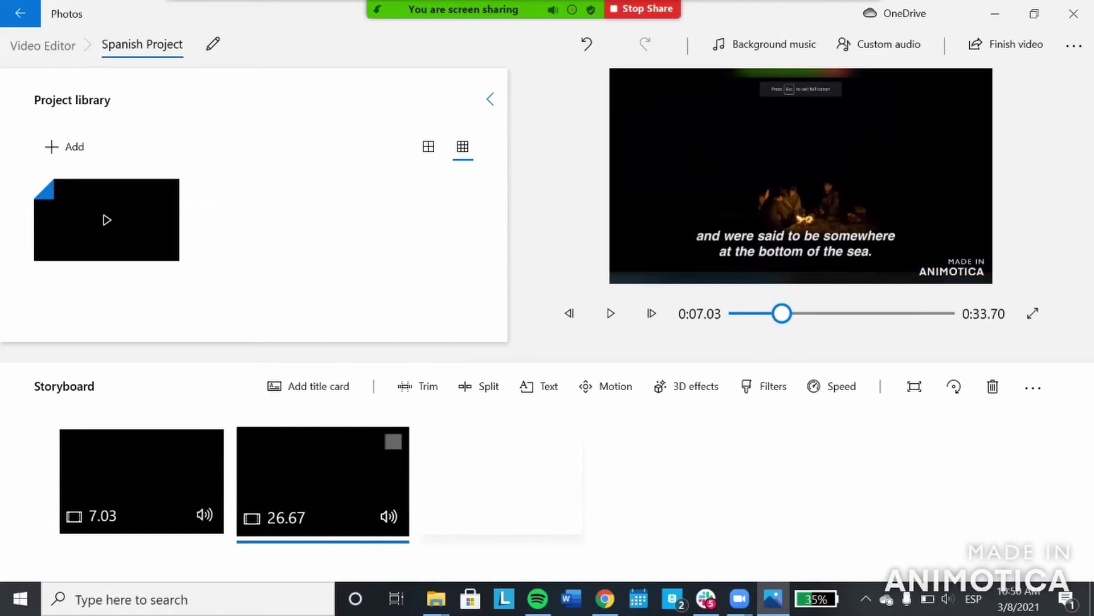
left_click(142, 479)
left_click(323, 479)
left_click(211, 461)
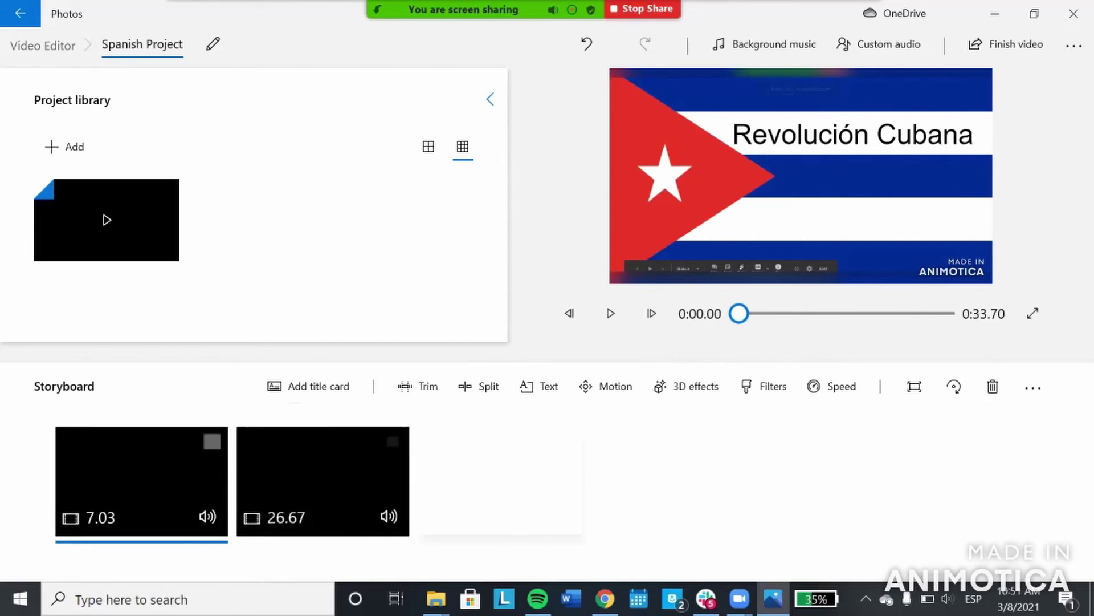
left_click(250, 456)
left_click(220, 456)
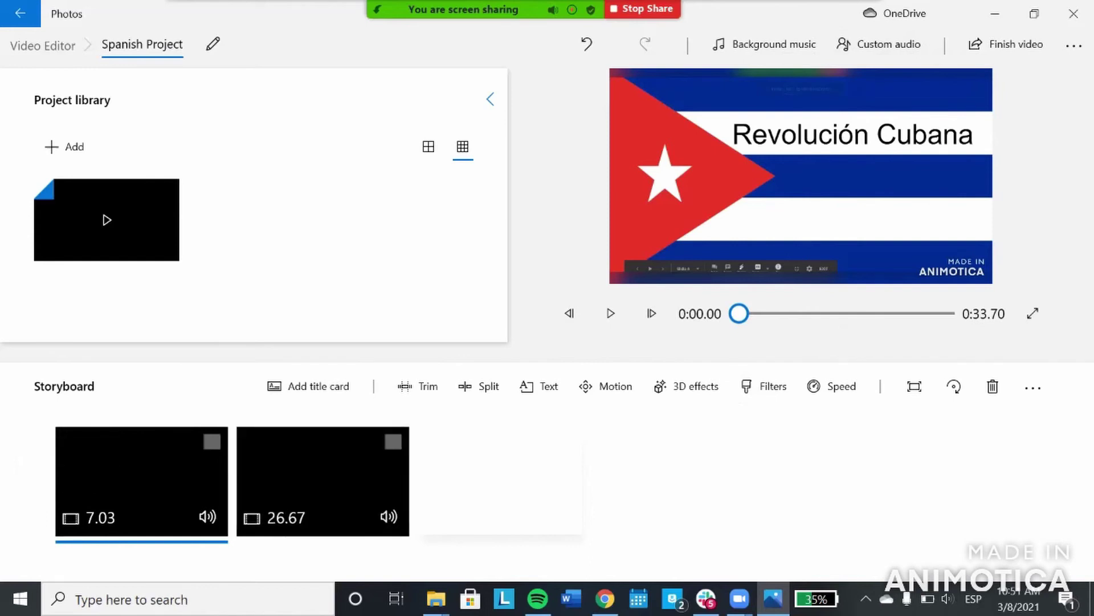
Add a 3-second title card reading 'The End' at the end of the storyboard
left_click(319, 456)
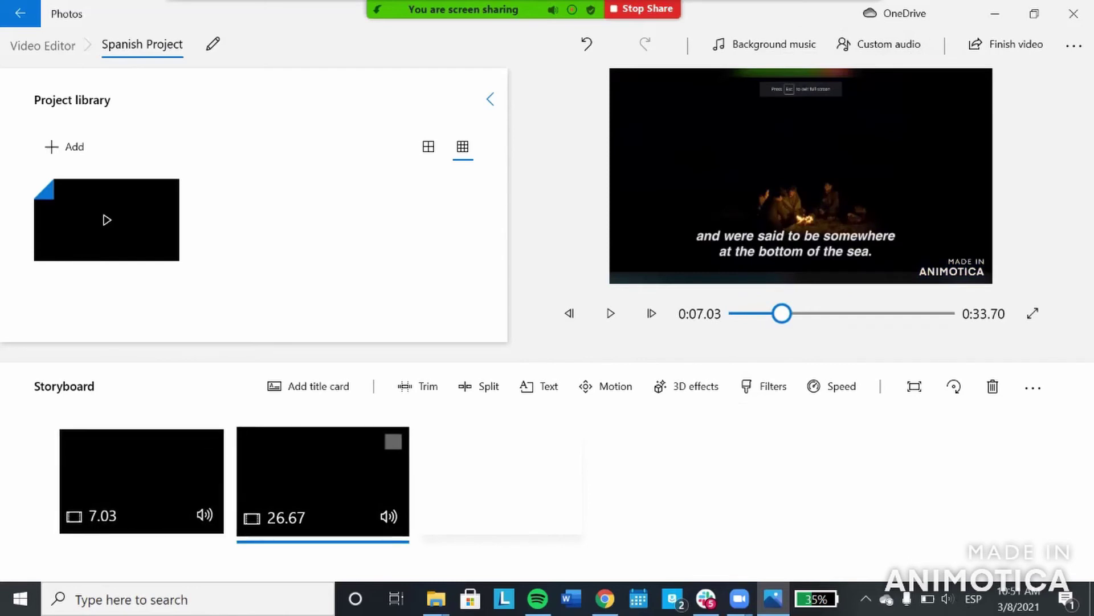
left_click(308, 386)
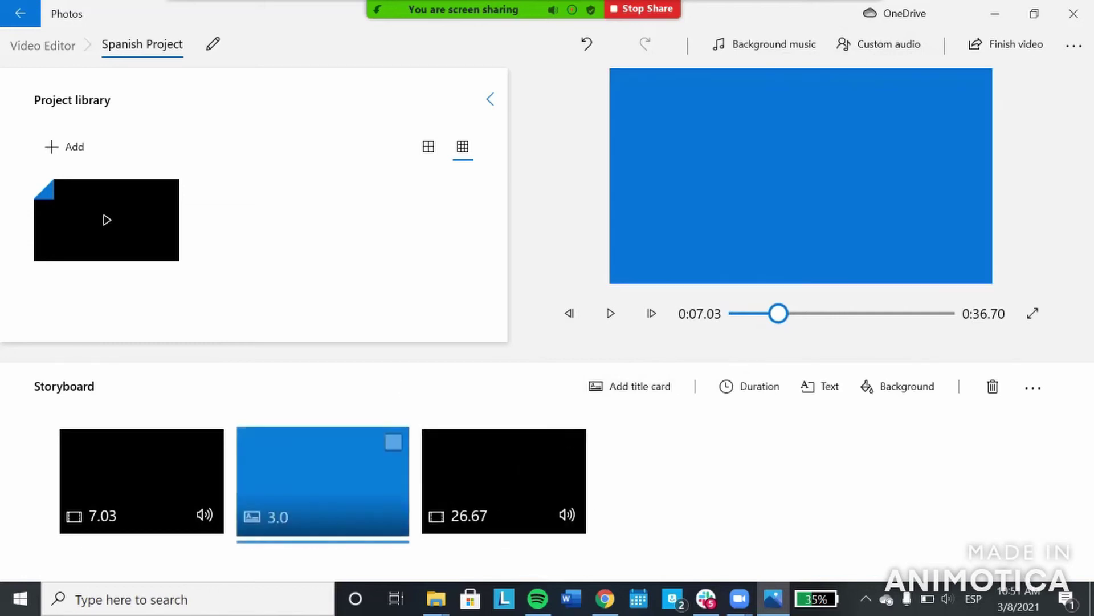
left_click_drag(323, 473, 513, 467)
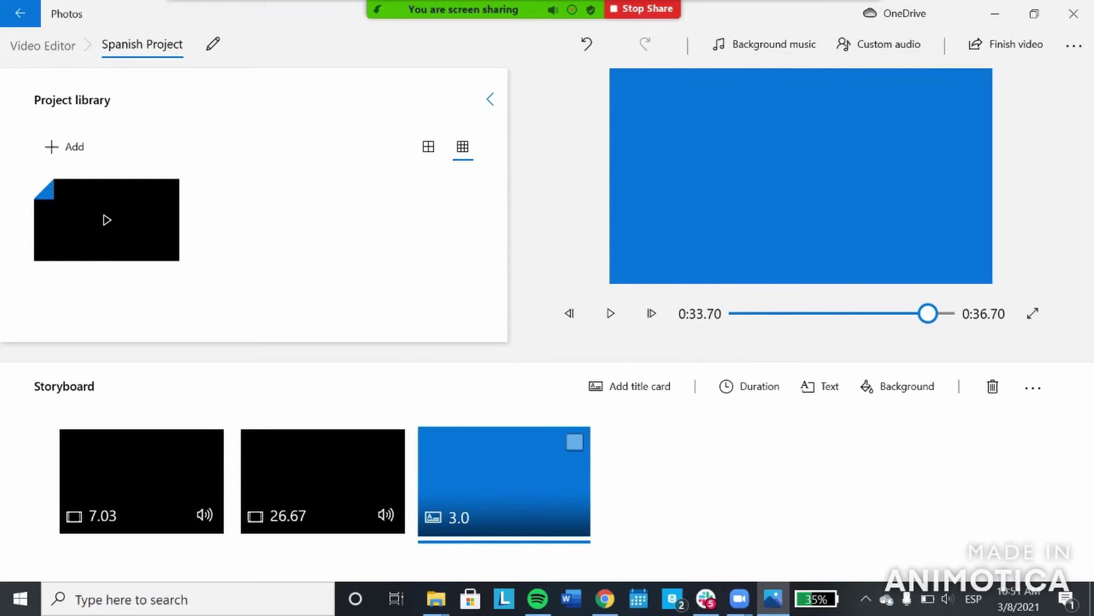
right_click(516, 489)
key("Escape")
right_click(481, 436)
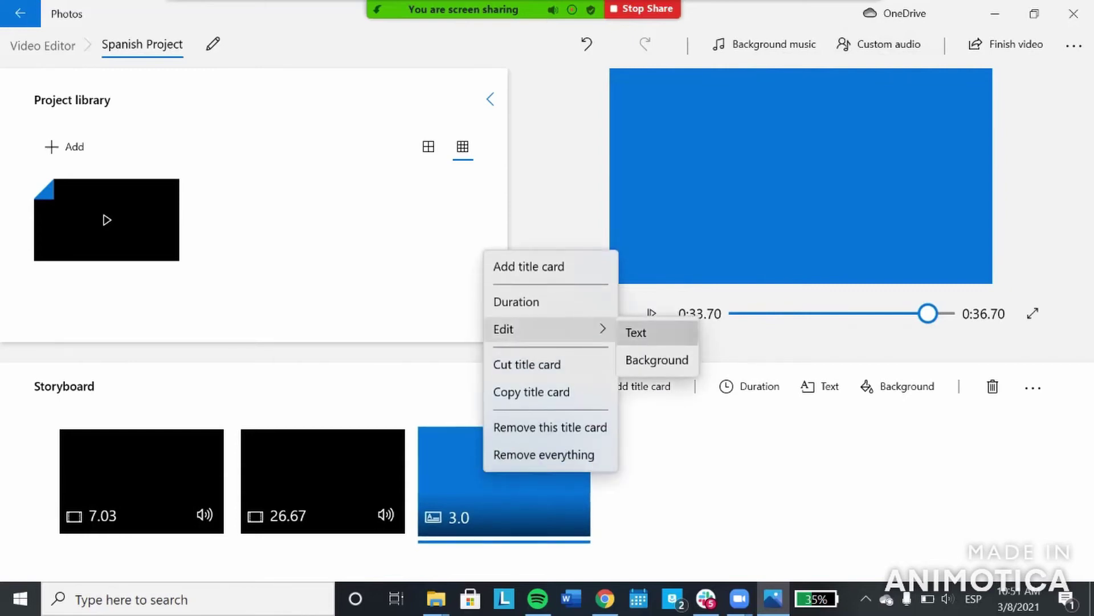
key("Escape")
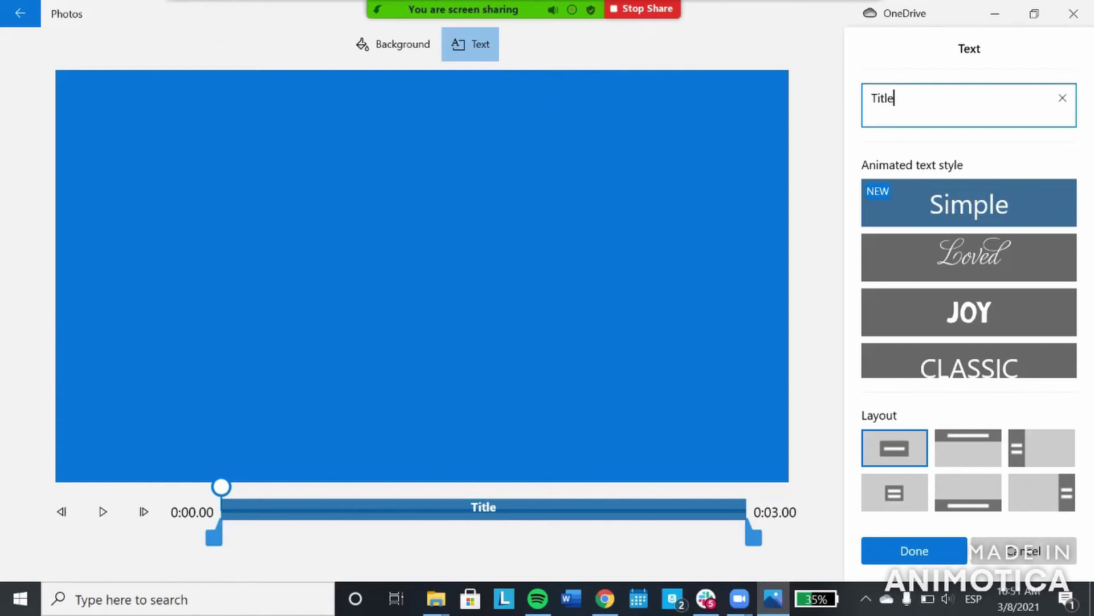
key("ctrl+a")
type("The End")
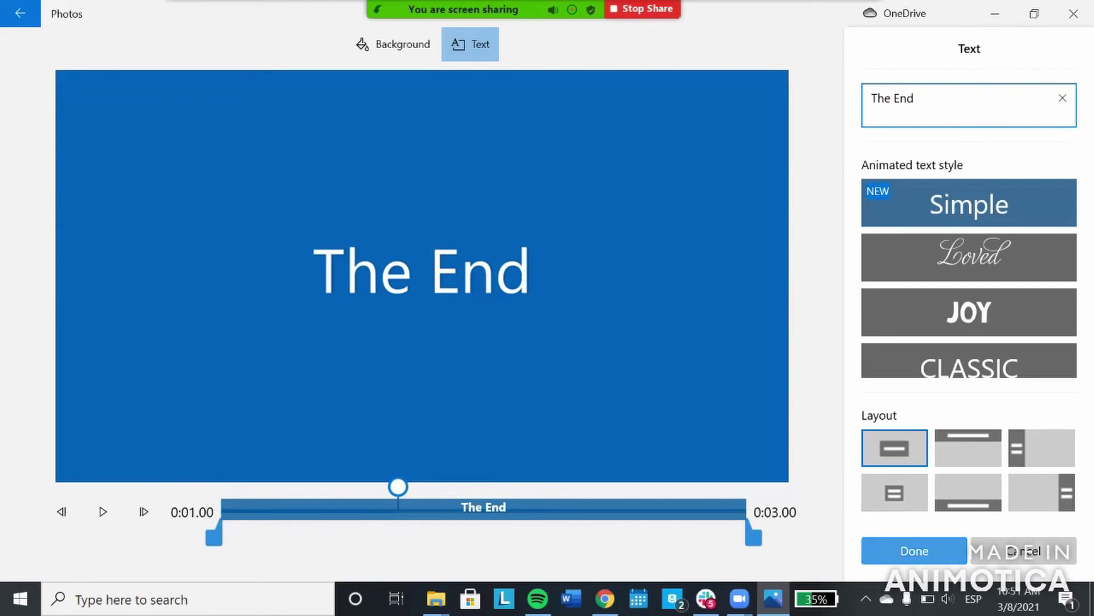
left_click(915, 551)
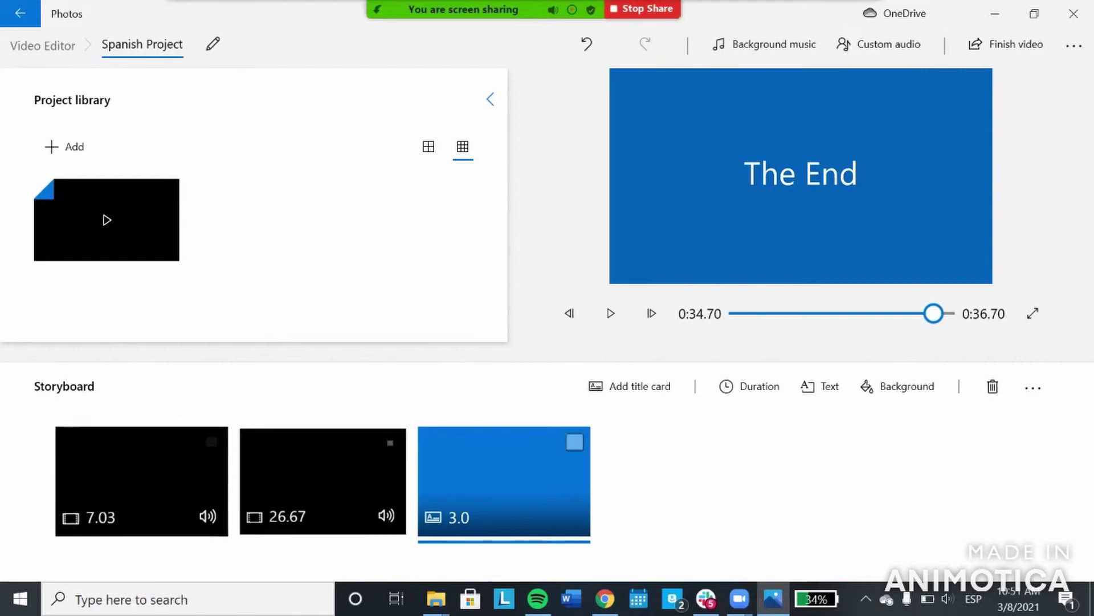
left_click(141, 473)
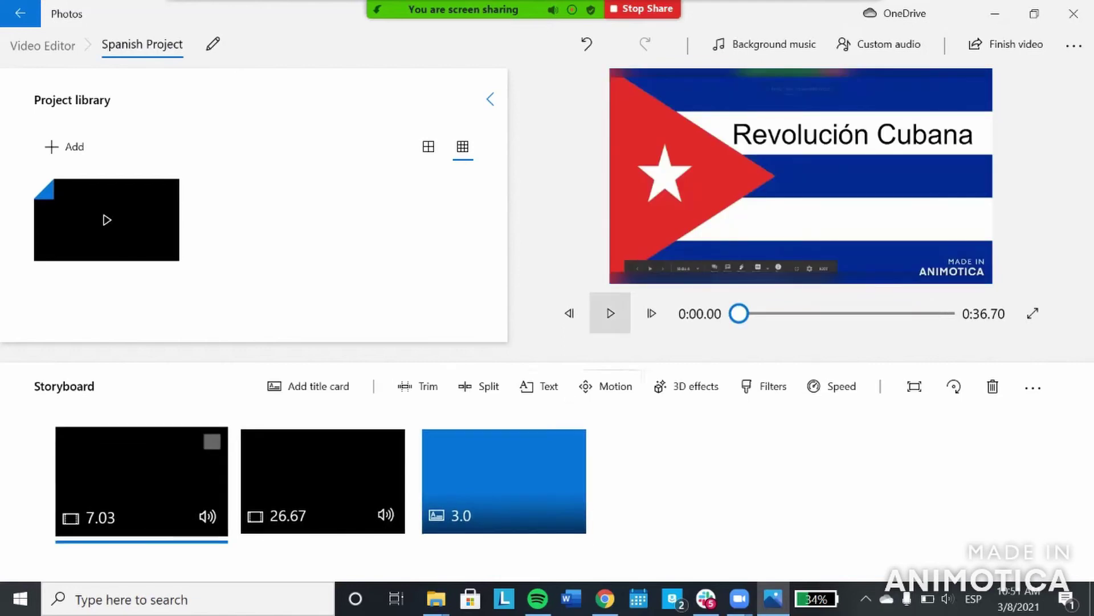
left_click(610, 313)
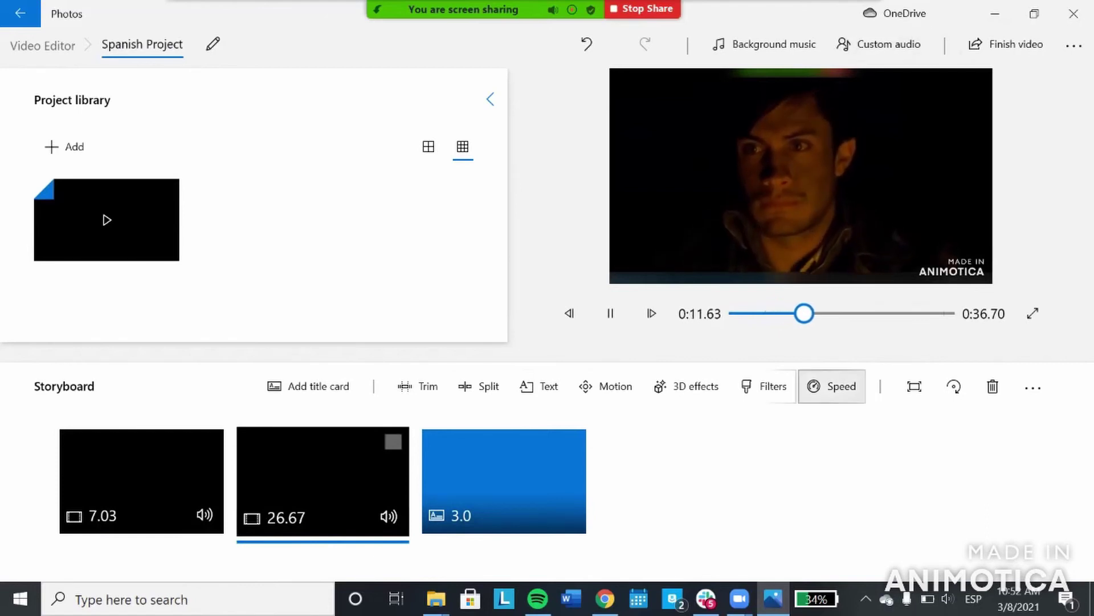
left_click(141, 479)
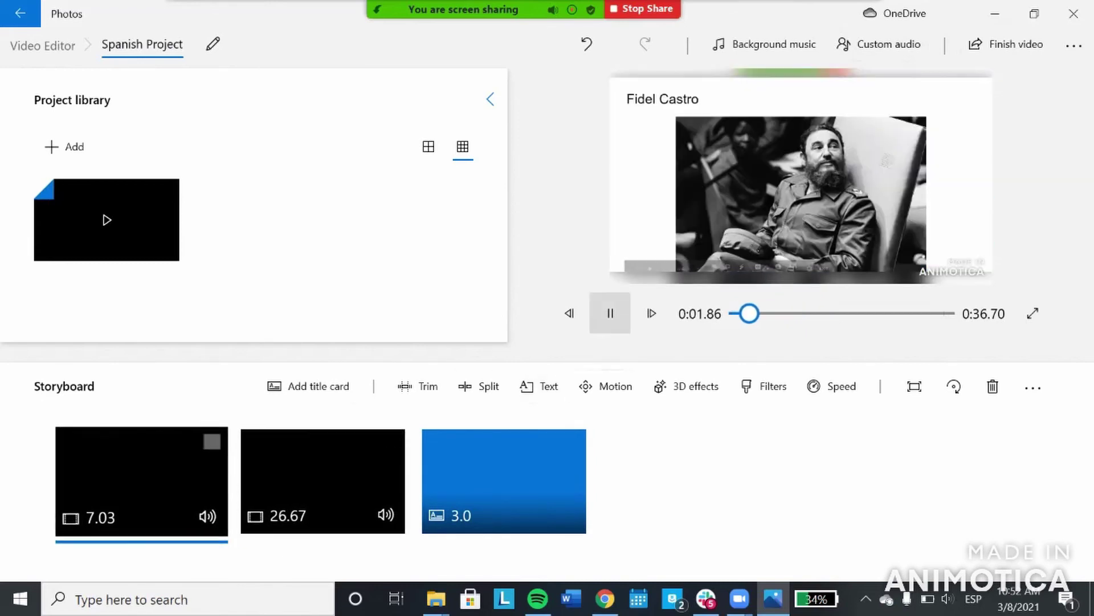
left_click(610, 313)
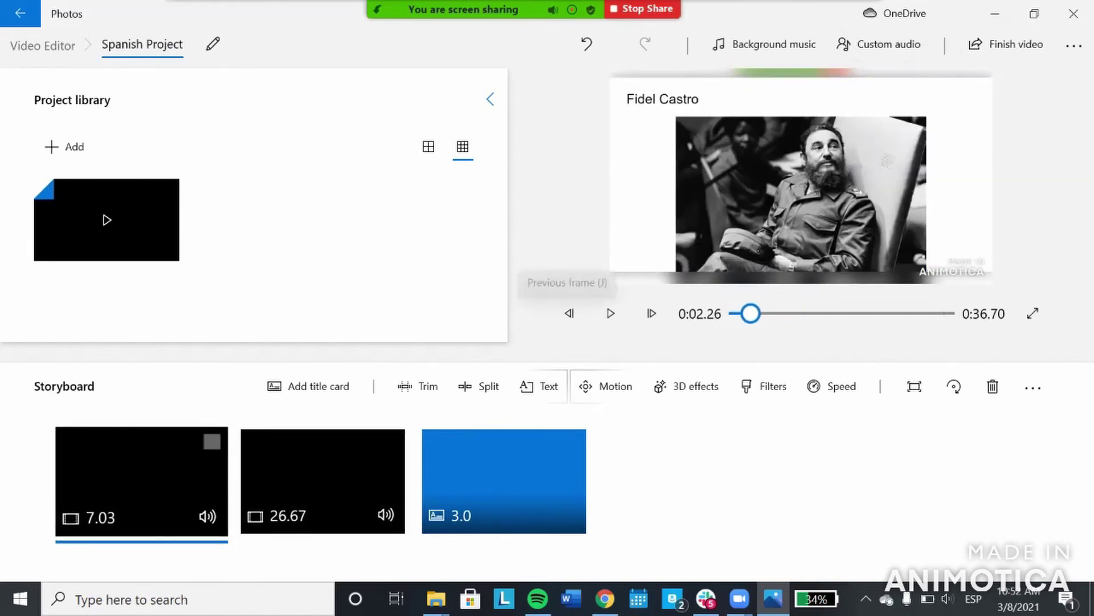
left_click(504, 480)
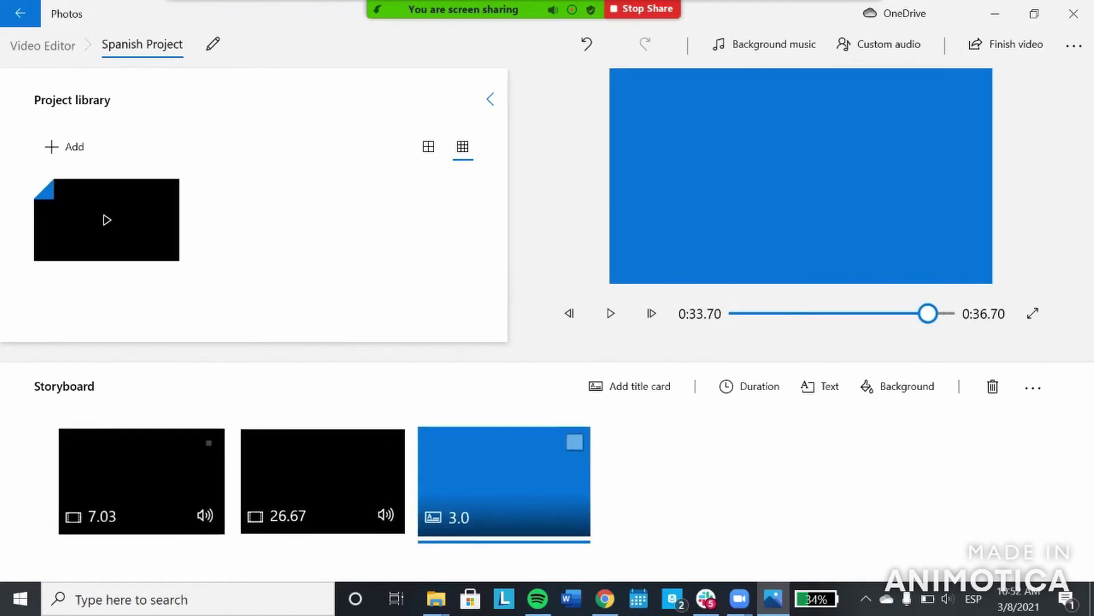
left_click(323, 481)
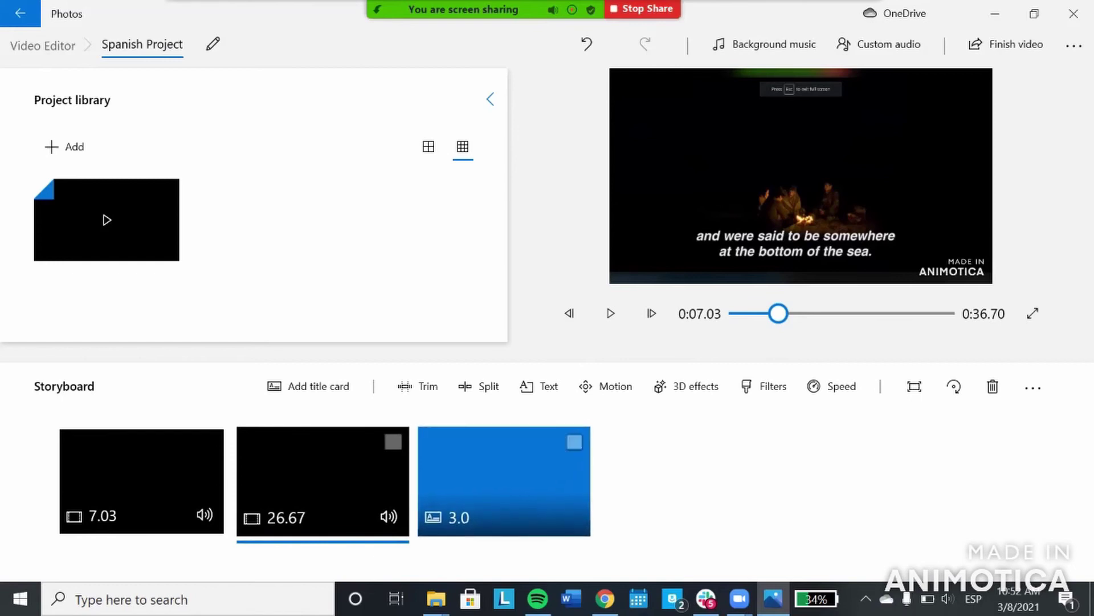
left_click(505, 480)
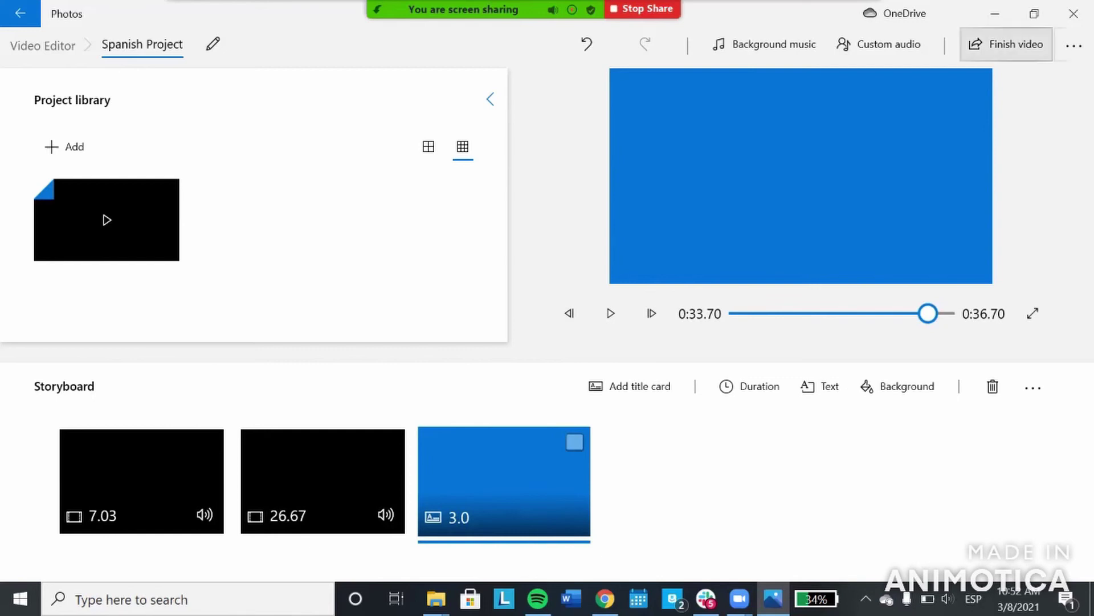
Export the finished video at High 1080p and save it as Spanish Project
left_click(1006, 44)
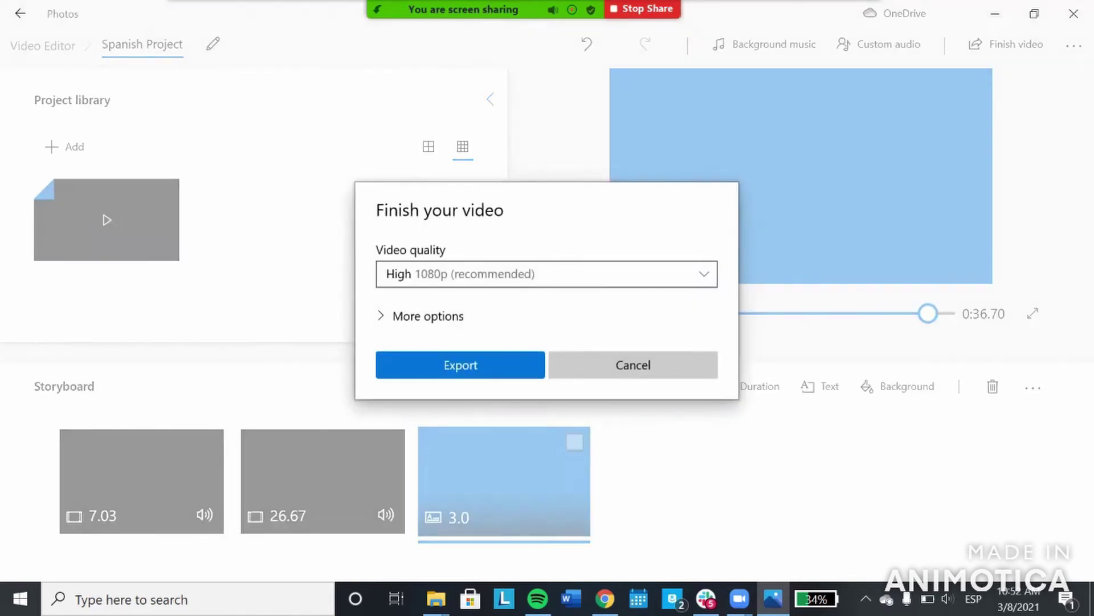
left_click(428, 316)
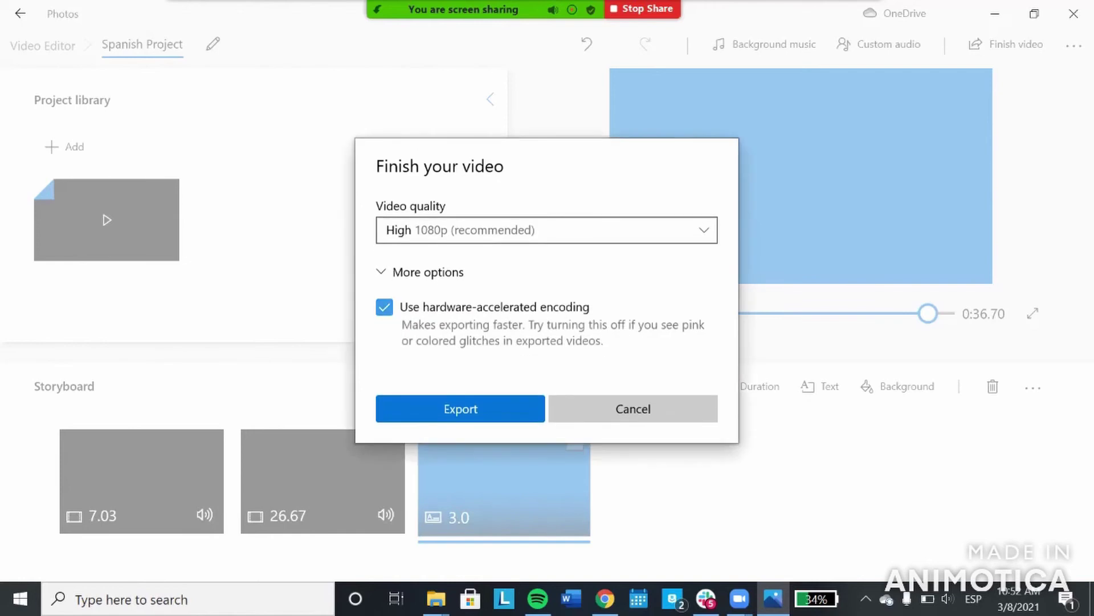
key("space")
key("Escape")
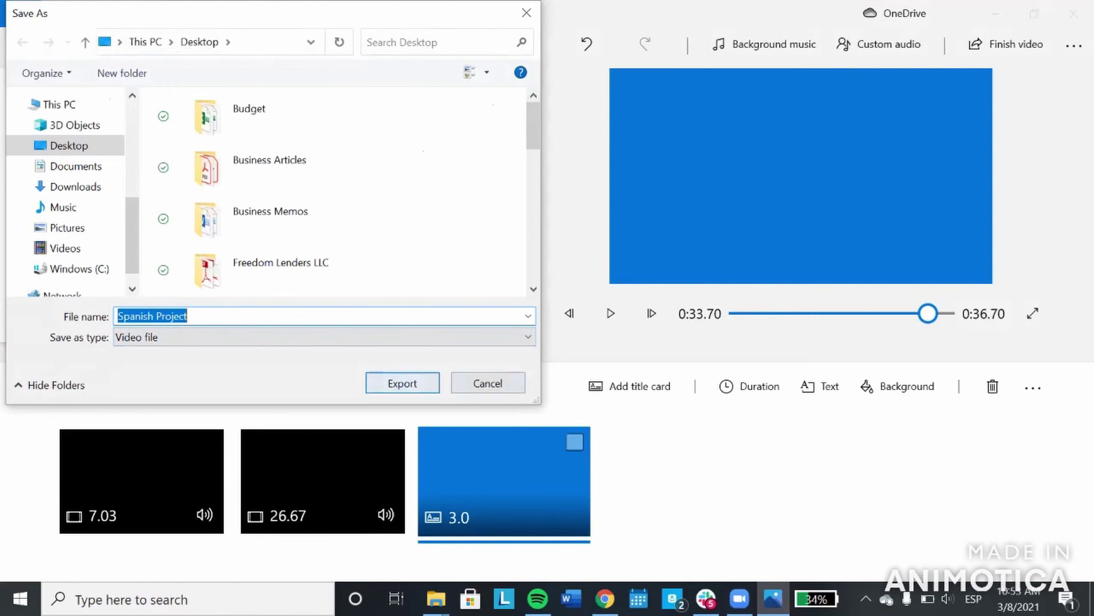
key("Return")
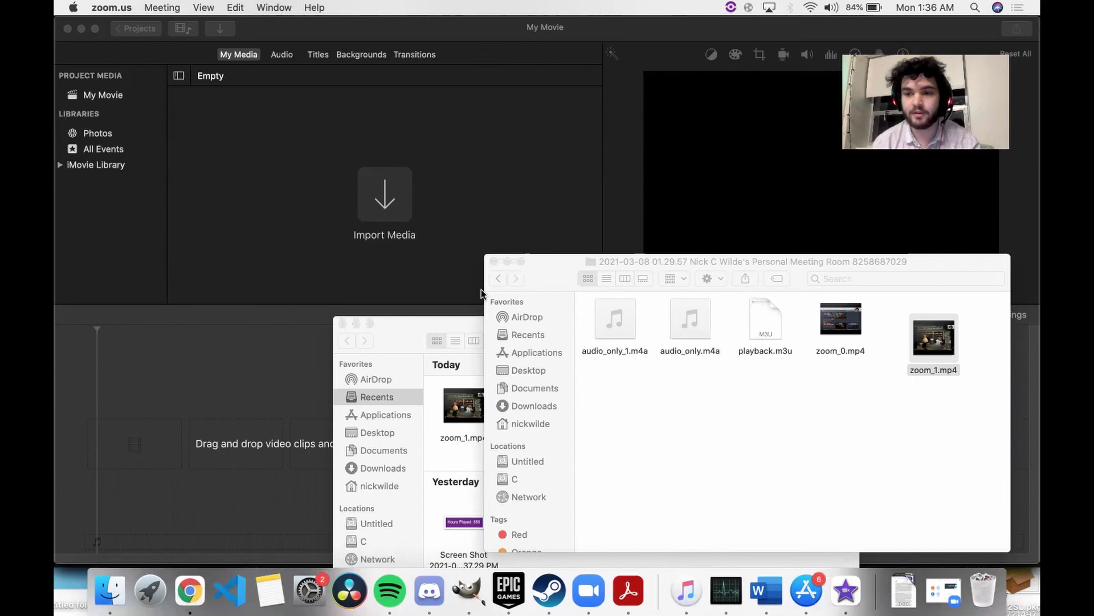
Minimize the front and Recents Finder windows so only iMovie's empty My Movie project shows
left_click(507, 261)
left_click(355, 324)
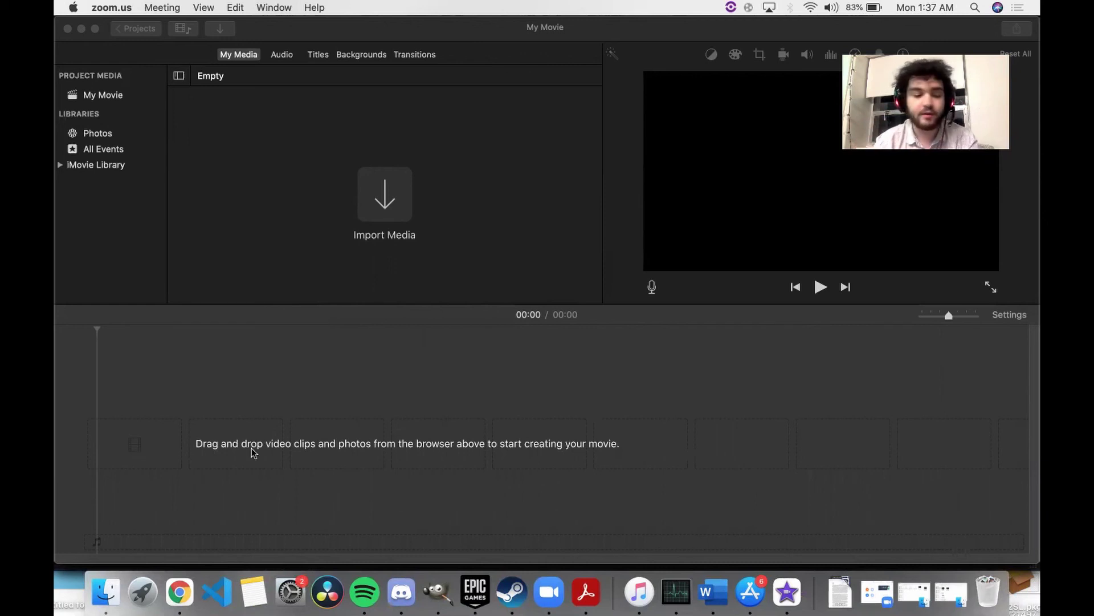
In a new Finder window, open Documents > Zoom > 2021-03-08 01.29.57 recording folder
left_click(106, 592)
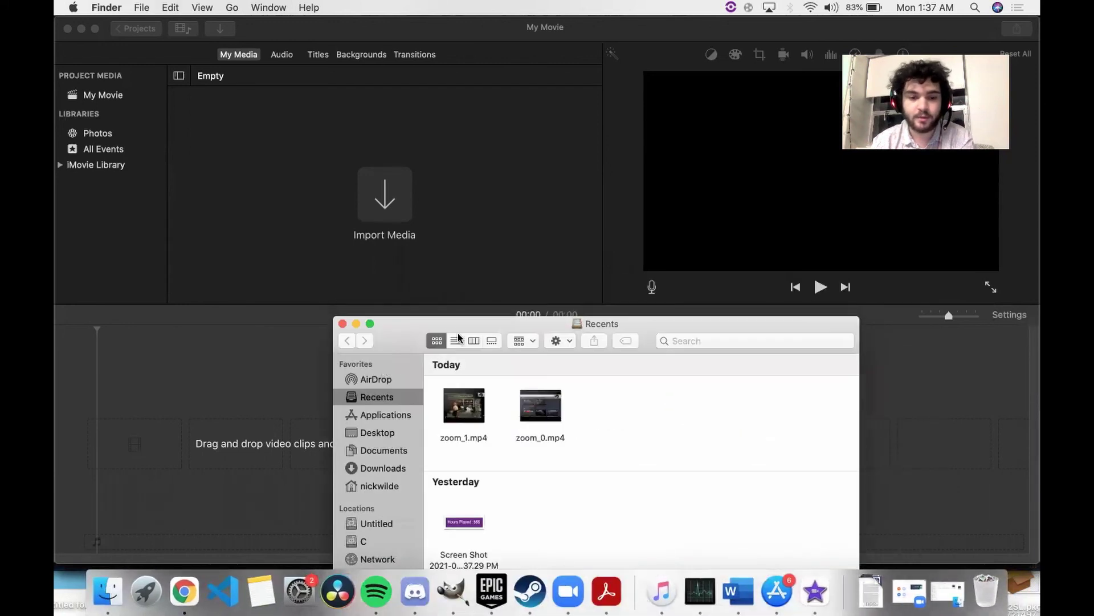
left_click_drag(457, 333, 567, 188)
left_click(487, 309)
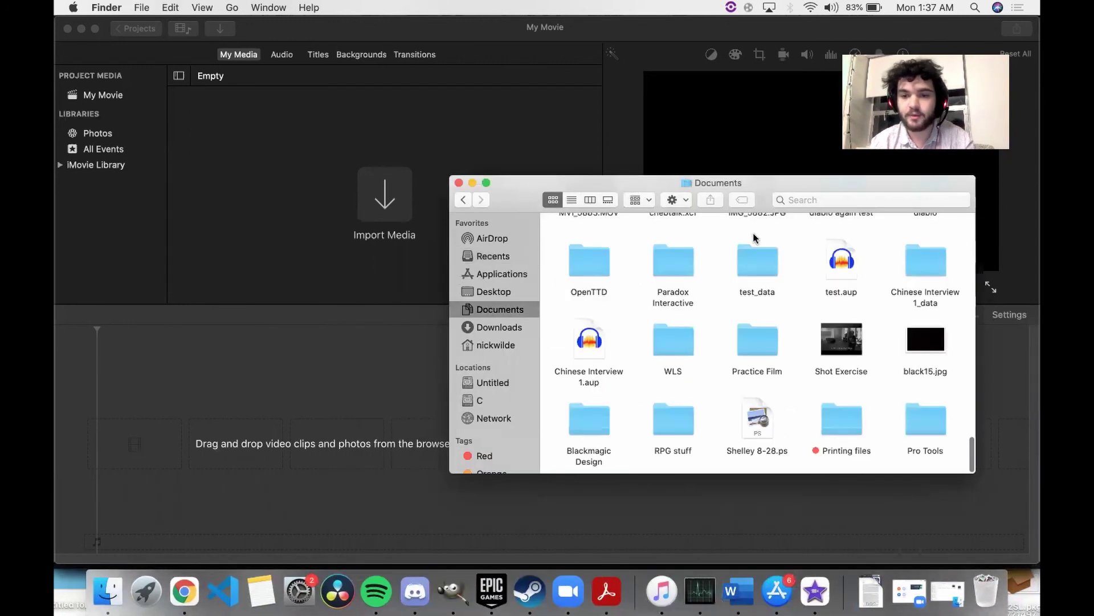
scroll(783, 254, "up", 5)
scroll(783, 254, "up", 10)
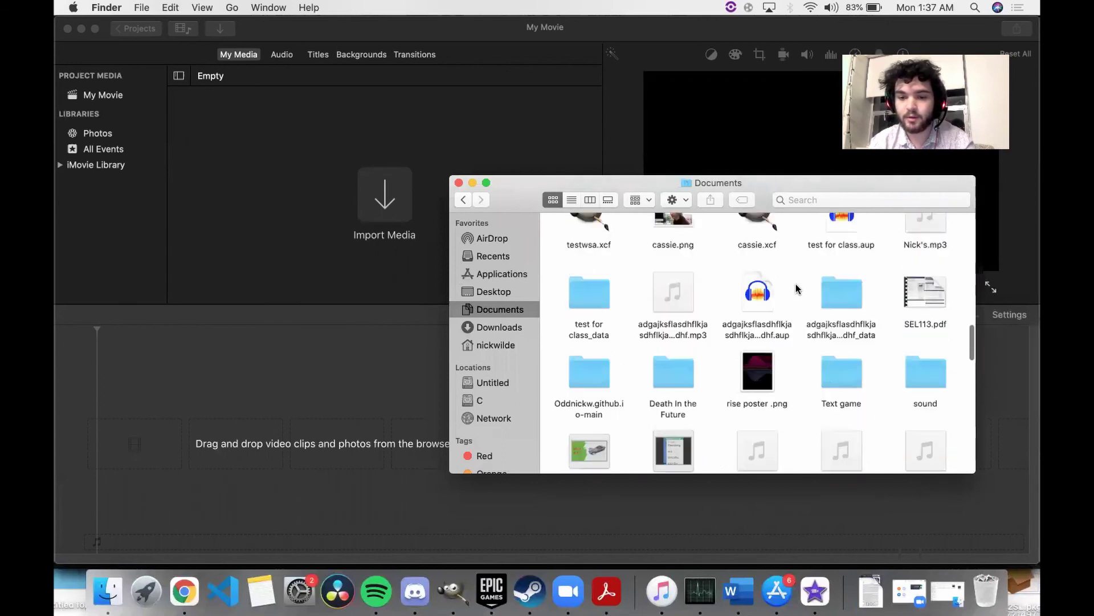
scroll(823, 329, "down", 5)
double_click(834, 297)
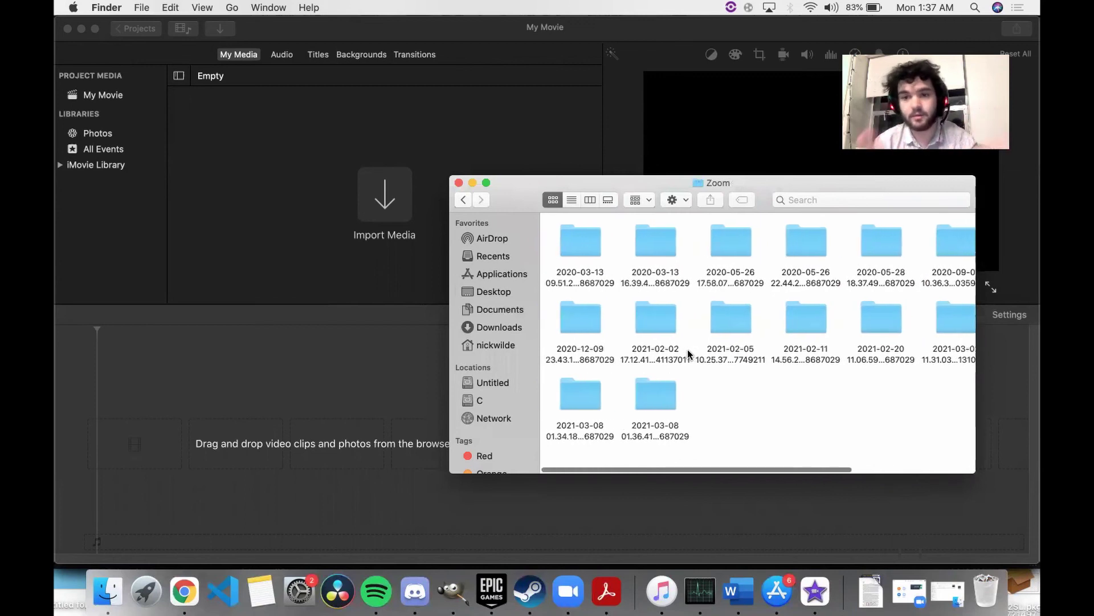
scroll(687, 348, "right", 5)
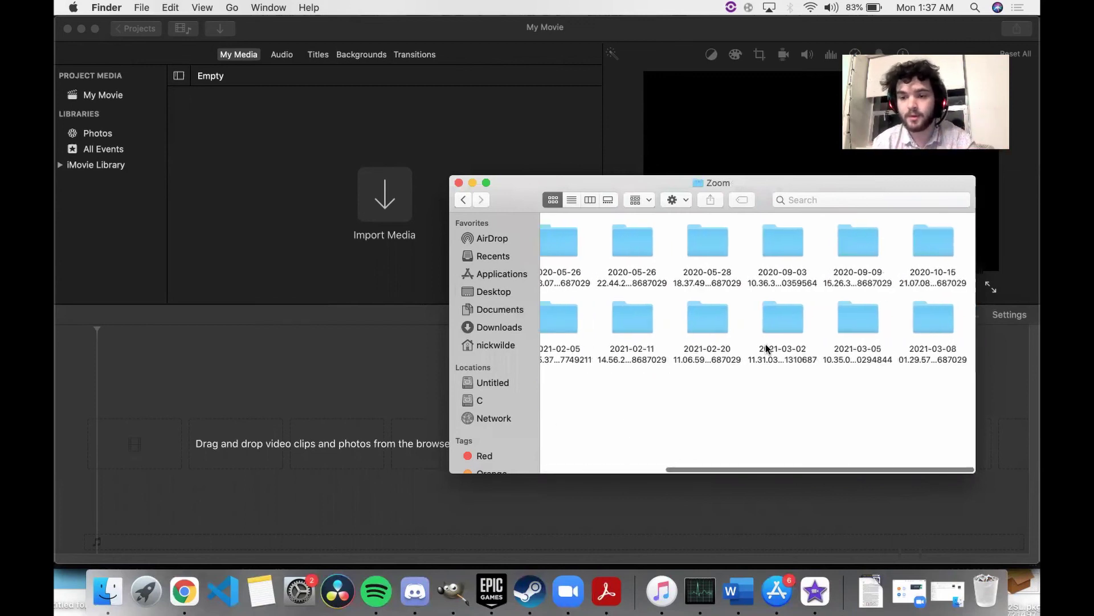
double_click(947, 310)
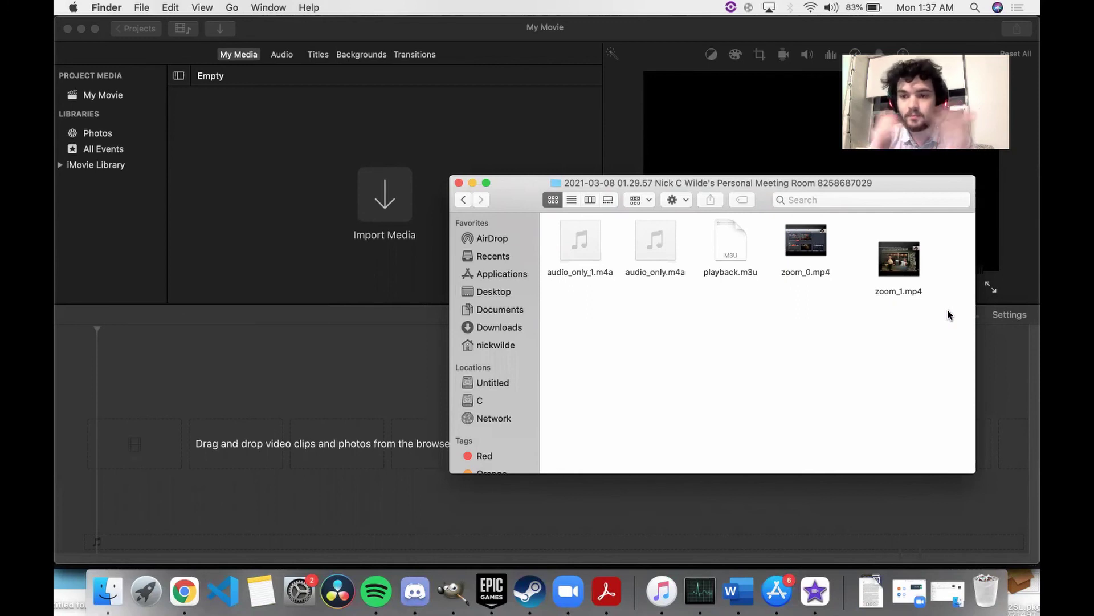
Drag zoom_1.mp4 from Finder onto the iMovie timeline
left_click_drag(951, 324, 785, 225)
left_click(790, 330)
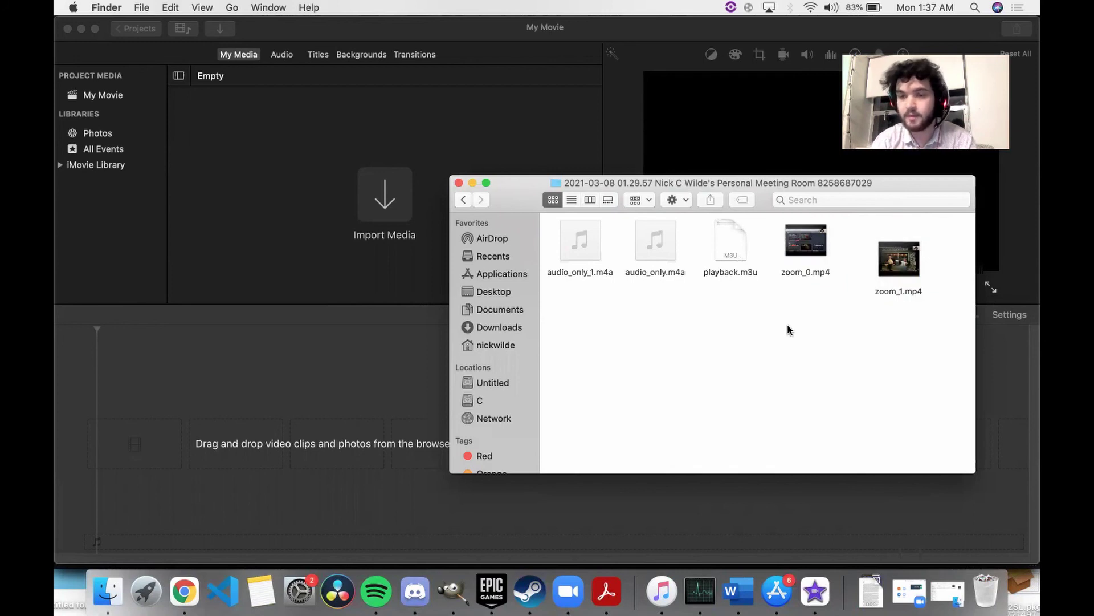
mouse_move(898, 263)
left_click_drag(898, 263, 298, 391)
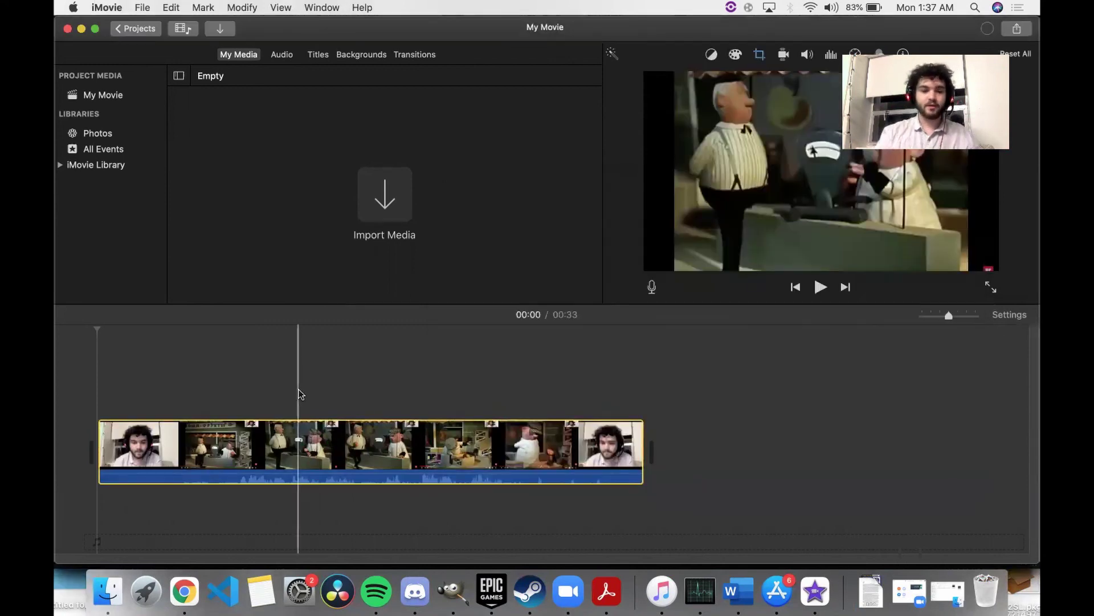
Play the recording from the start and stop the playhead at 00:08
left_click(195, 383)
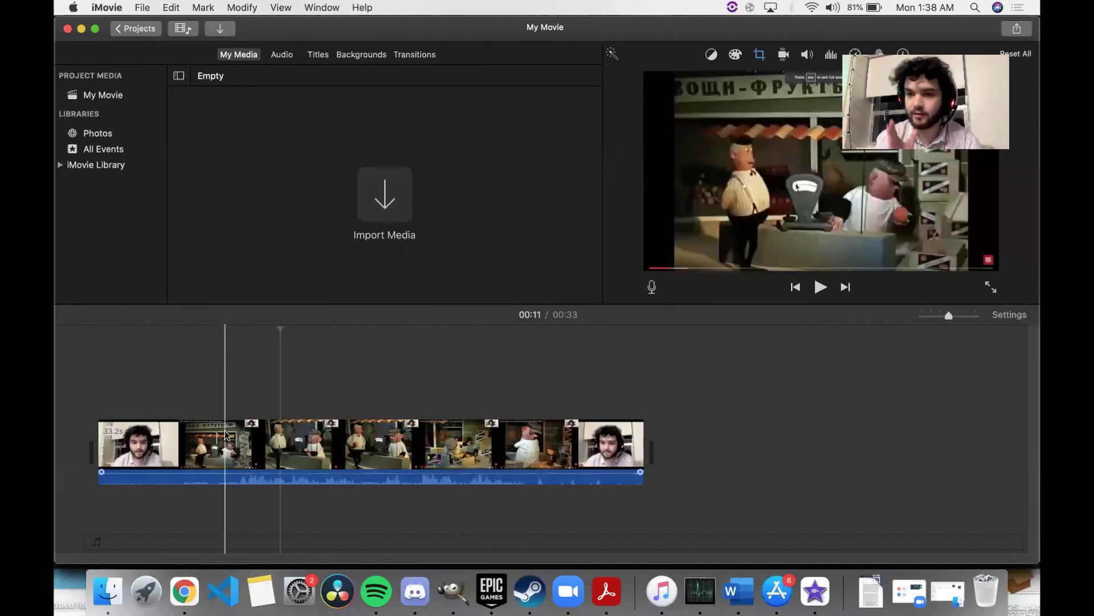
left_click(122, 375)
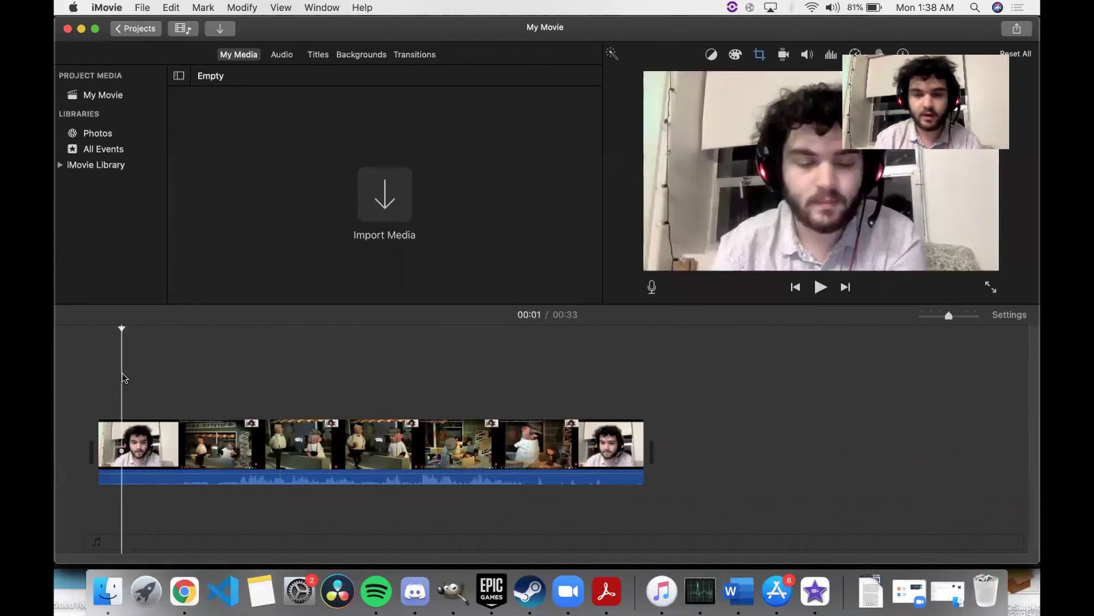
key("space")
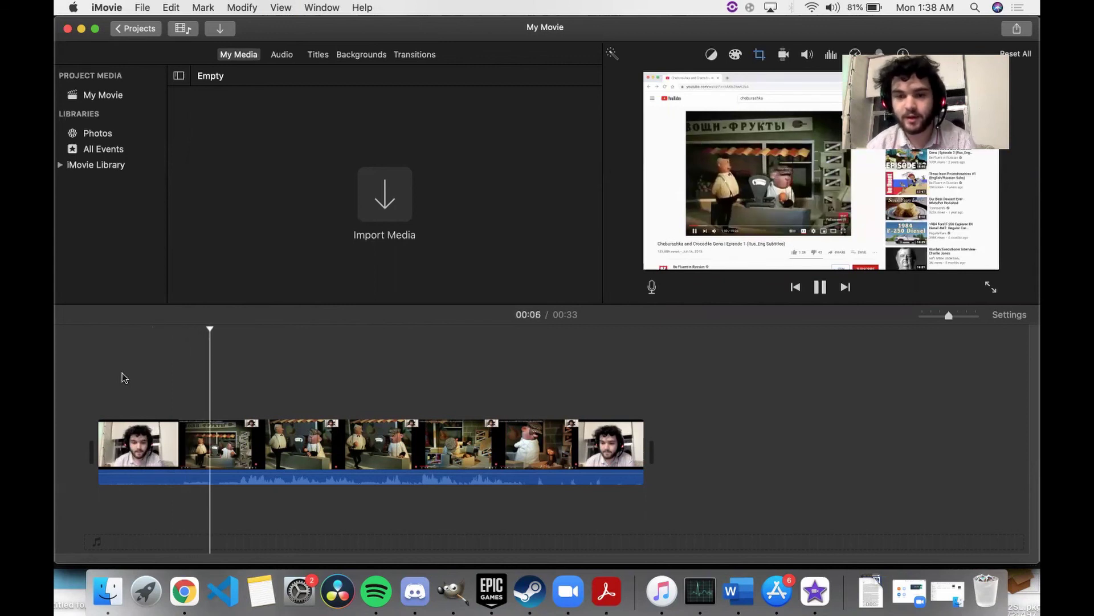
key("space")
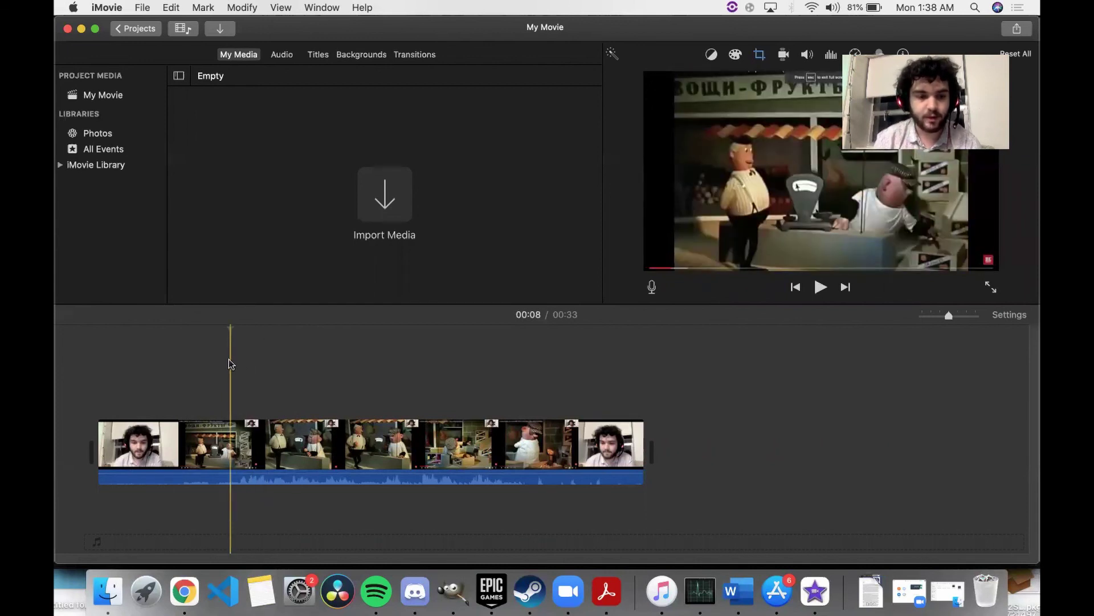
Split the clip at 00:08 and delete the opening 8.1-second part
right_click(233, 429)
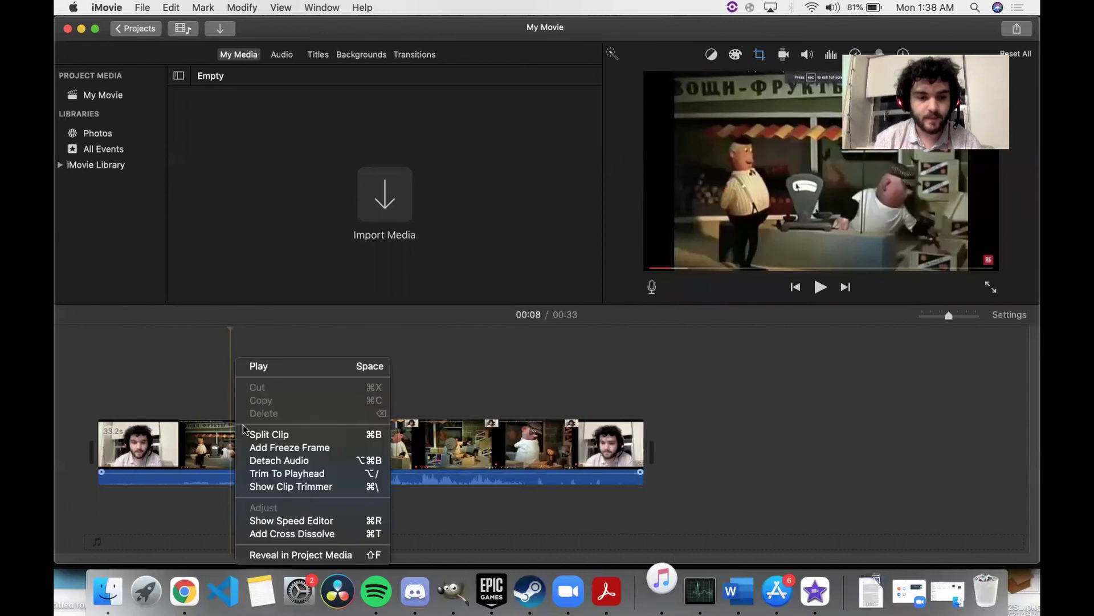
left_click(270, 435)
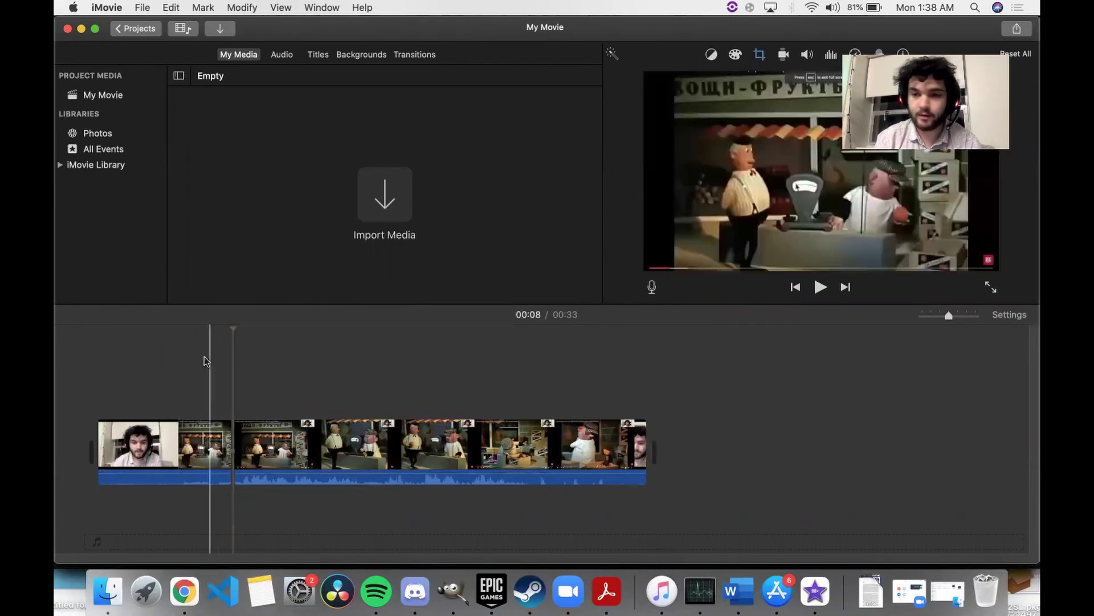
left_click(197, 440)
mouse_move(197, 440)
left_mouse_down()
mouse_move(408, 442)
mouse_move(197, 444)
left_mouse_up()
key("Delete")
key("space")
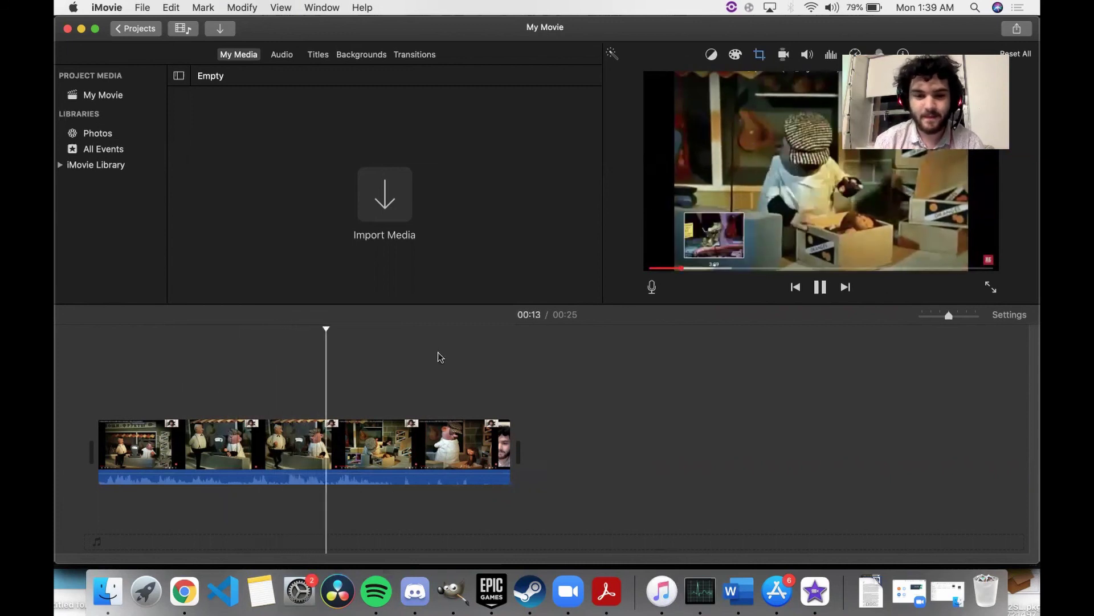
Position the playhead at 00:19 near the end of the clip
left_click(464, 450)
left_click(481, 445)
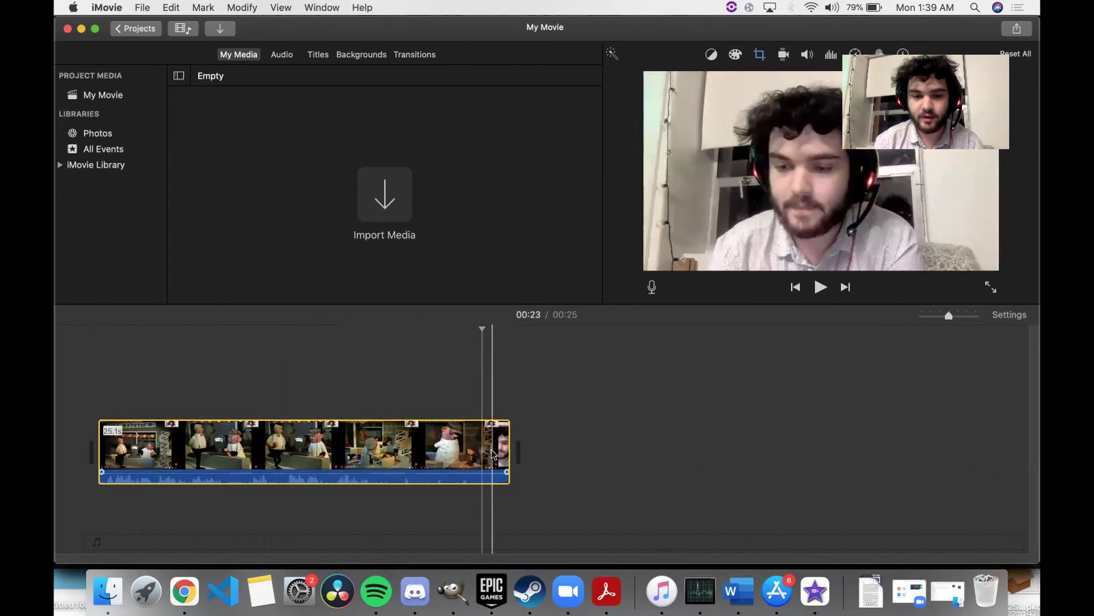
left_click(491, 449)
left_click(474, 449)
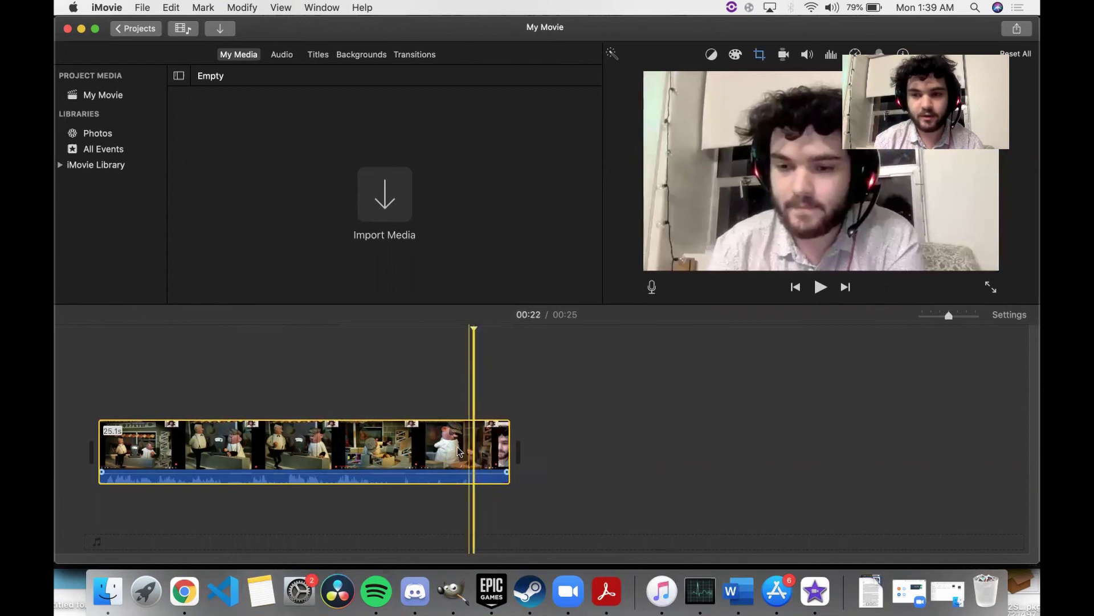
left_click(456, 449)
left_click(413, 449)
Split the clip at 00:19 and delete the trailing 5.9-second part
right_click(412, 449)
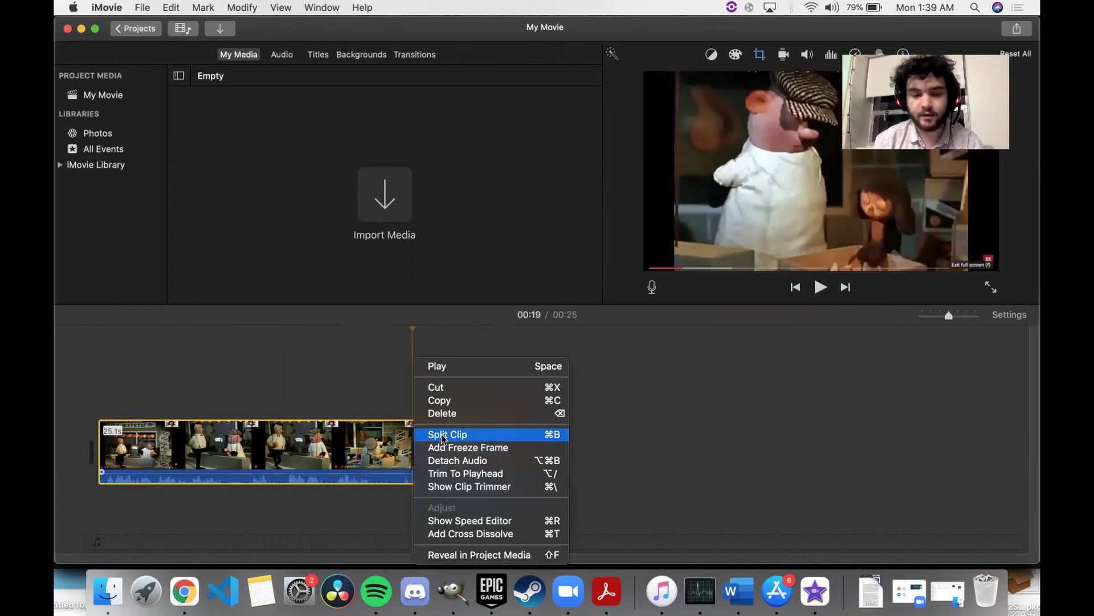
left_click(443, 436)
left_click(473, 437)
key("Delete")
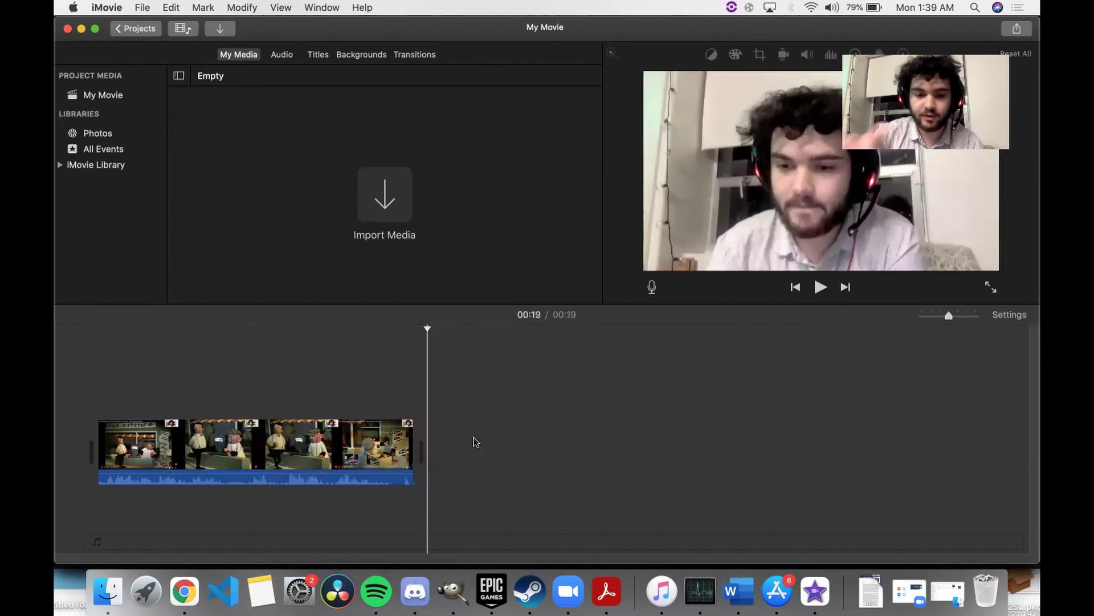
Split the 19-second recording at 00:08 and move the first 8.9-second part after the second
left_click(200, 404)
key("space")
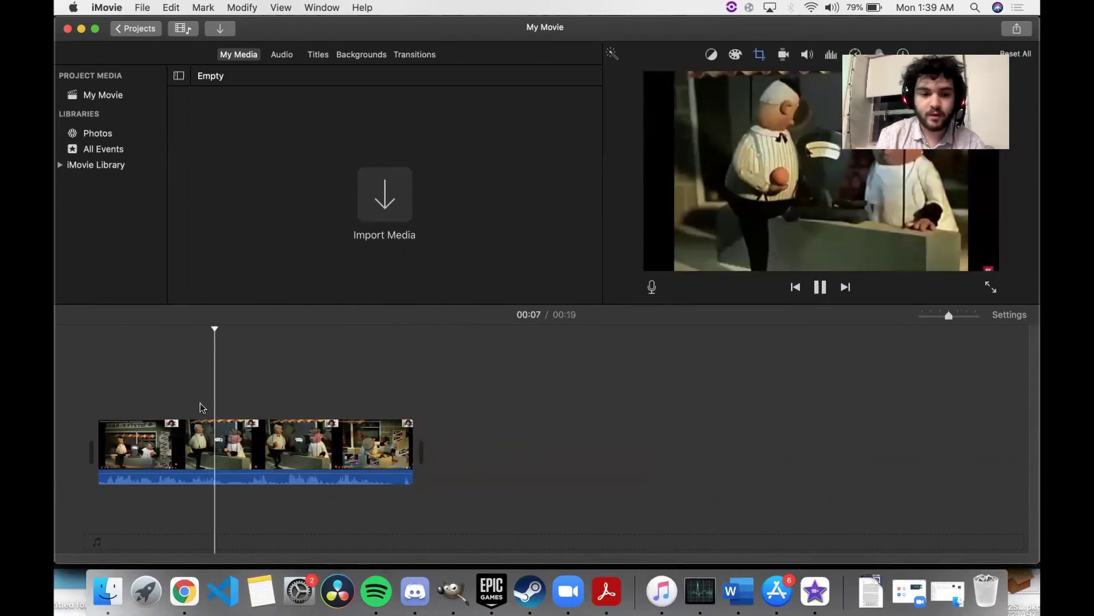
key("space")
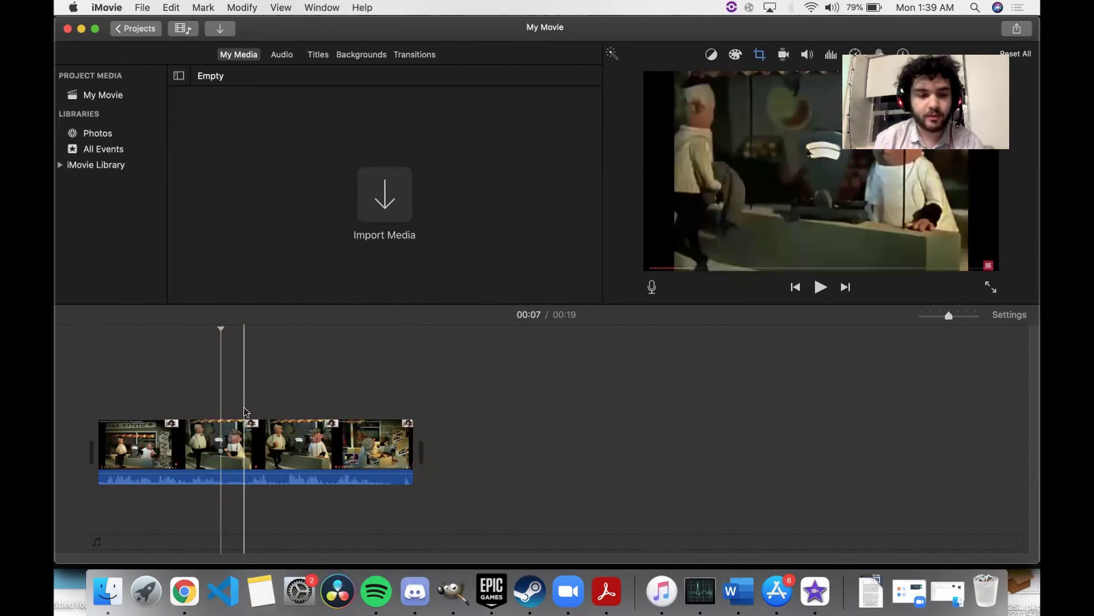
left_click(244, 425)
right_click(246, 432)
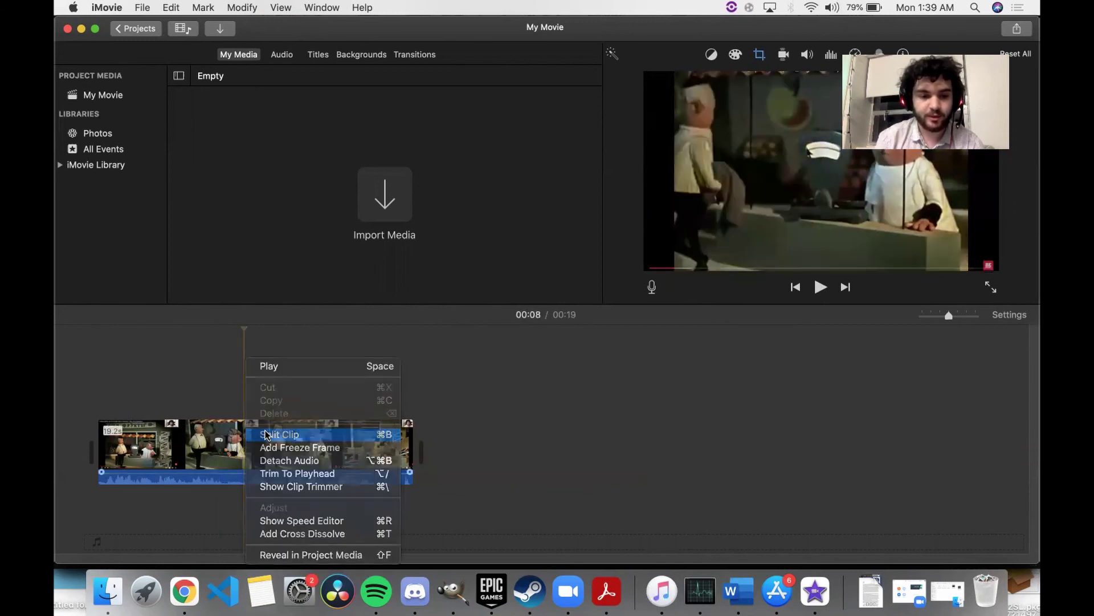
left_click(271, 434)
left_click_drag(389, 437, 442, 439)
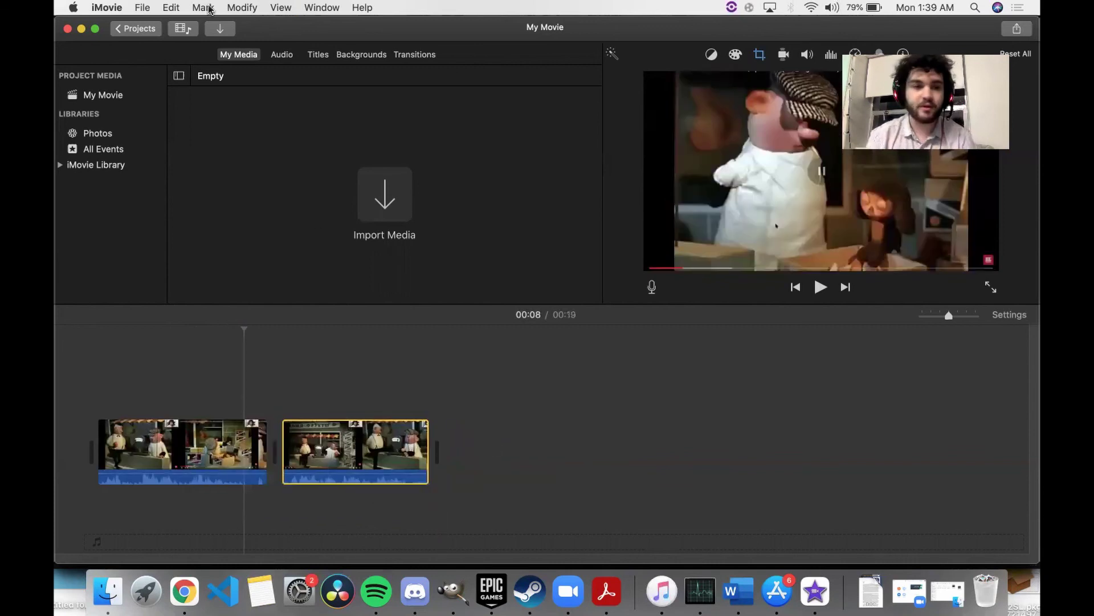
Share the movie as a 1080p High file named Test clip in Documents, replacing the existing one
left_click(174, 9)
mouse_move(200, 205)
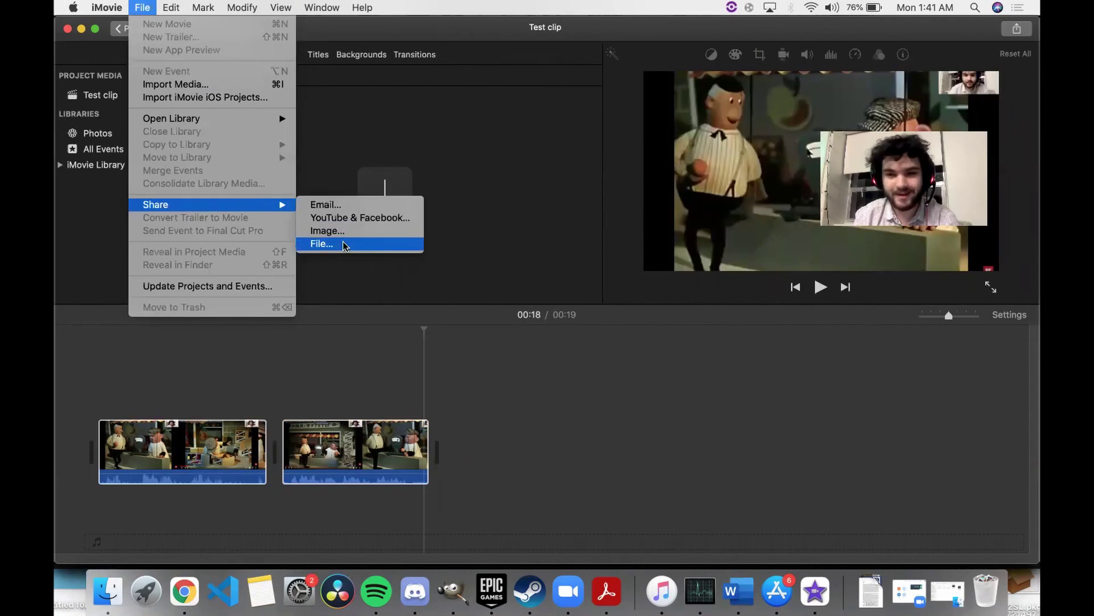
left_click(343, 246)
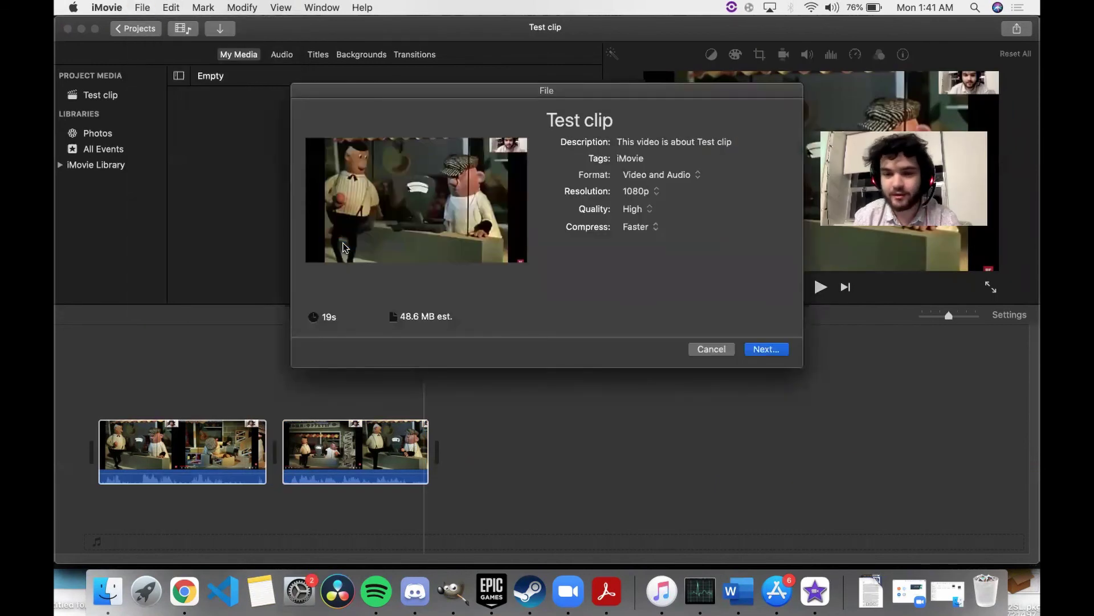
left_click(598, 119)
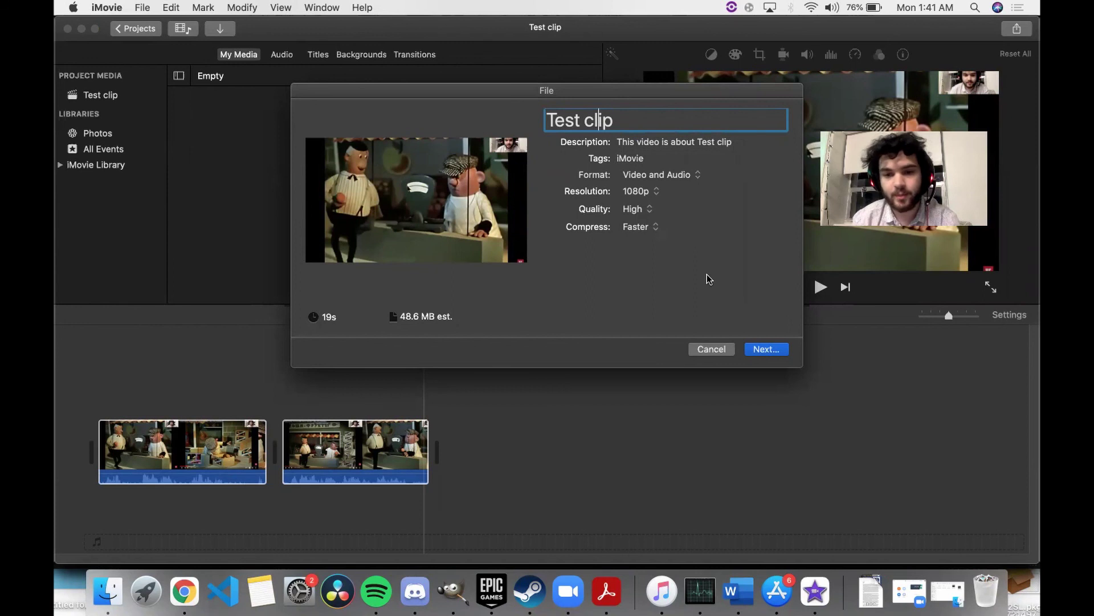
left_click(752, 349)
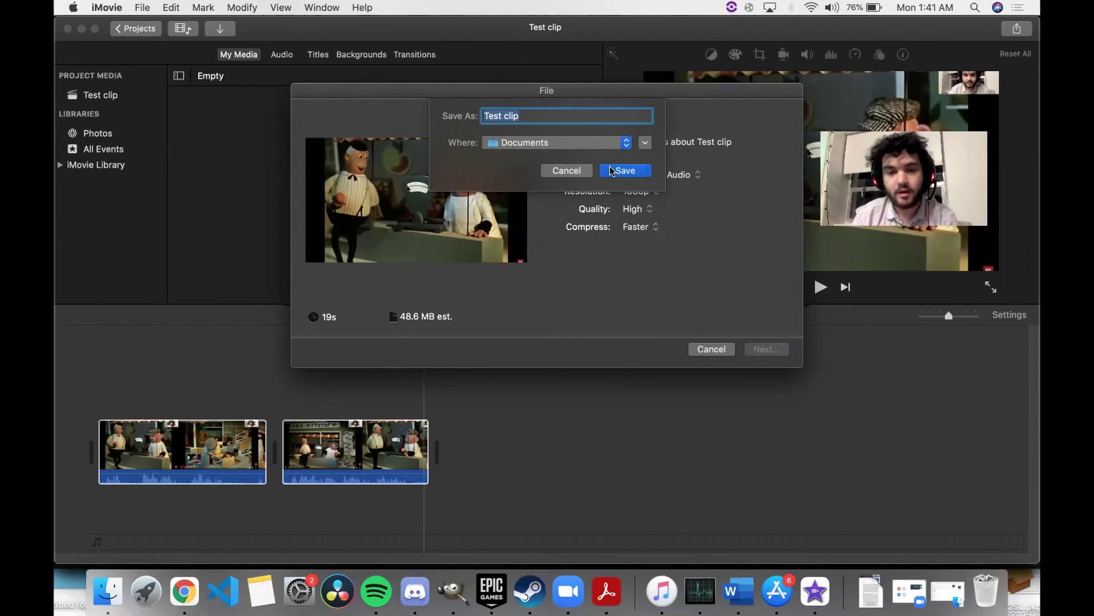
left_click(612, 170)
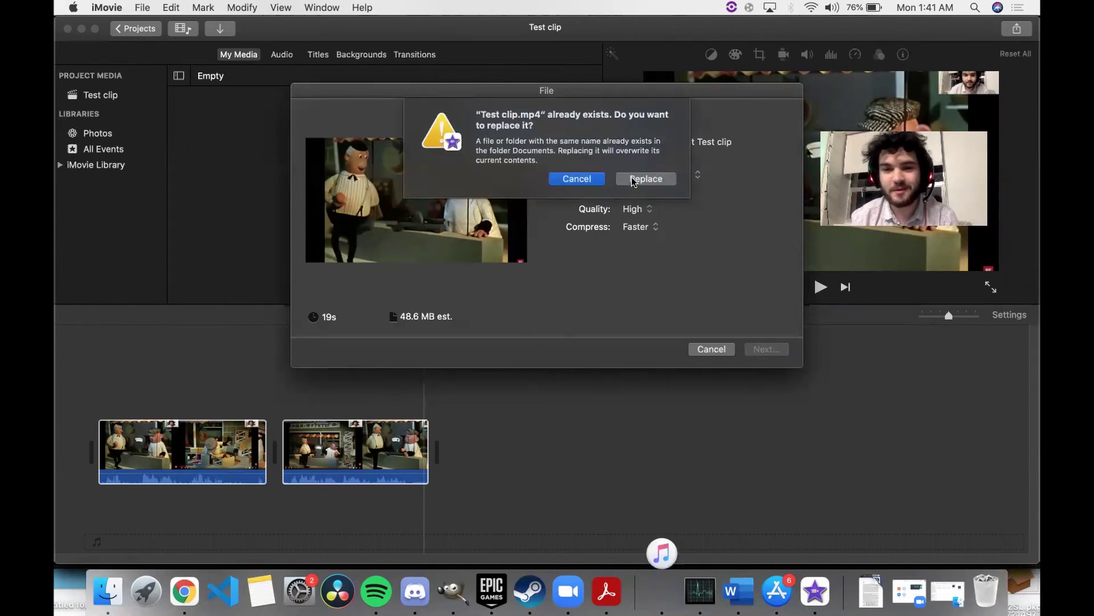
left_click(633, 180)
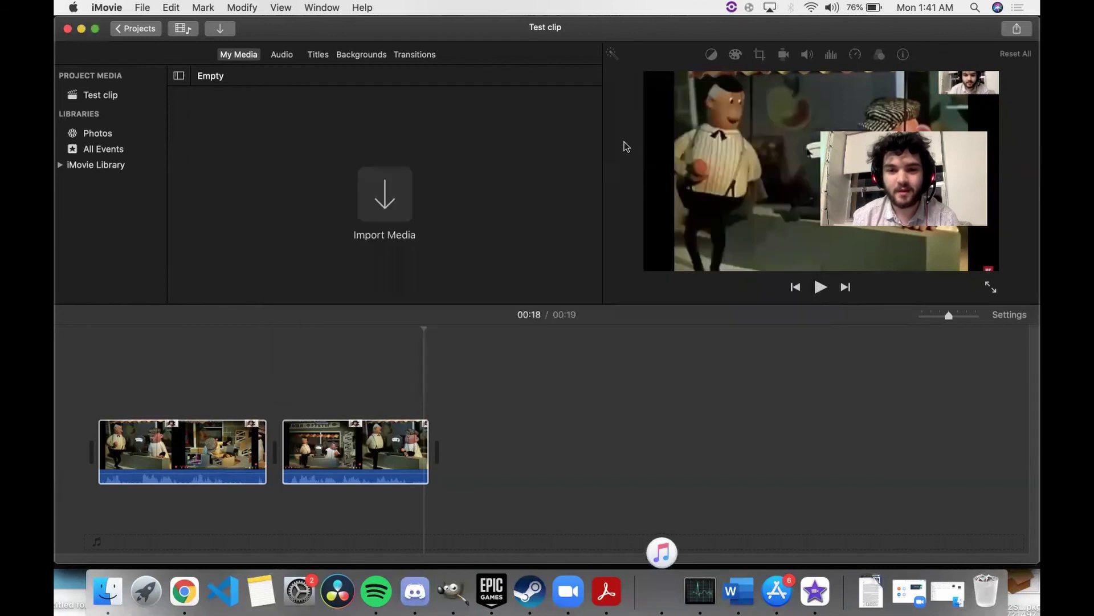